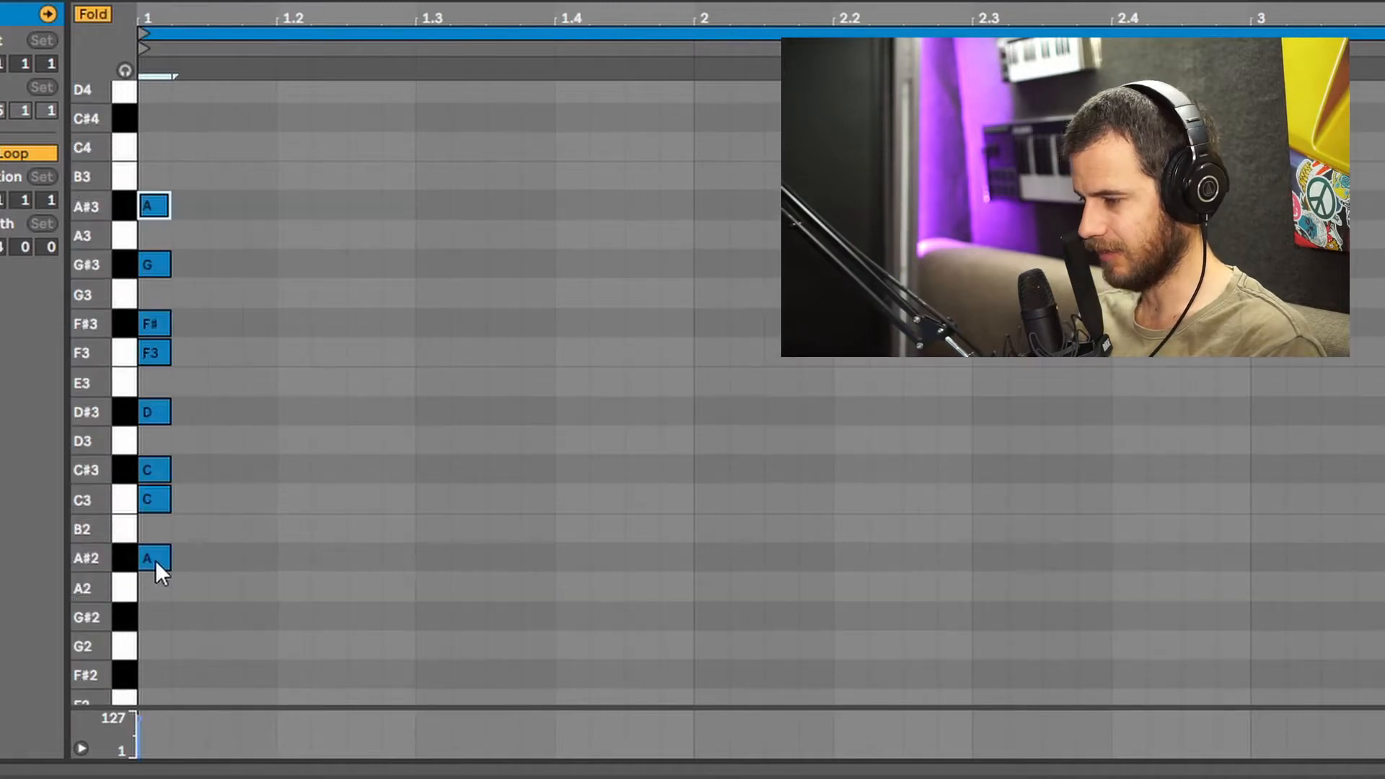
Place the scale notes just before bar 1 across several octaves and fold the piano roll to the used keys.
{"action": "left_click", "coordinate": [154, 557]}
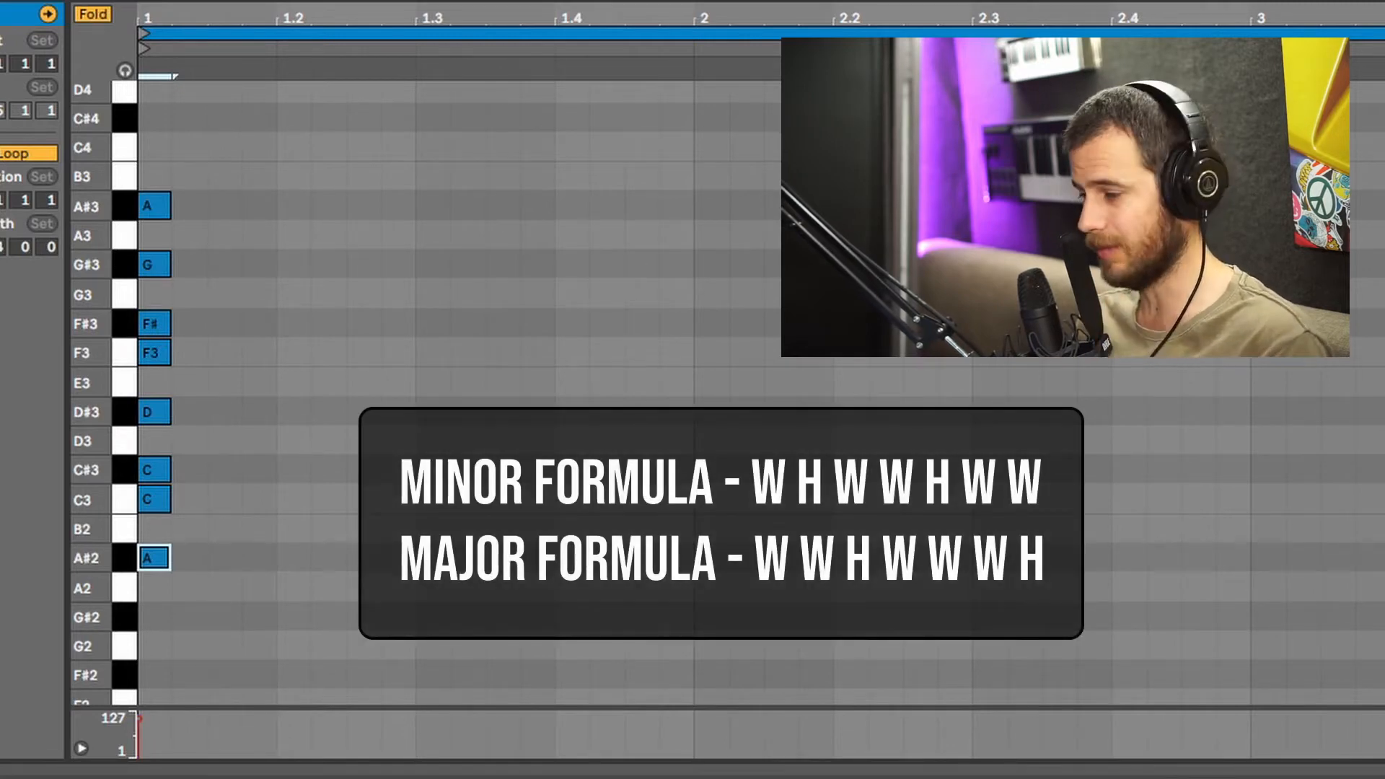
{"action": "left_click_drag", "start_coordinate": [158, 610], "coordinate": [134, 218]}
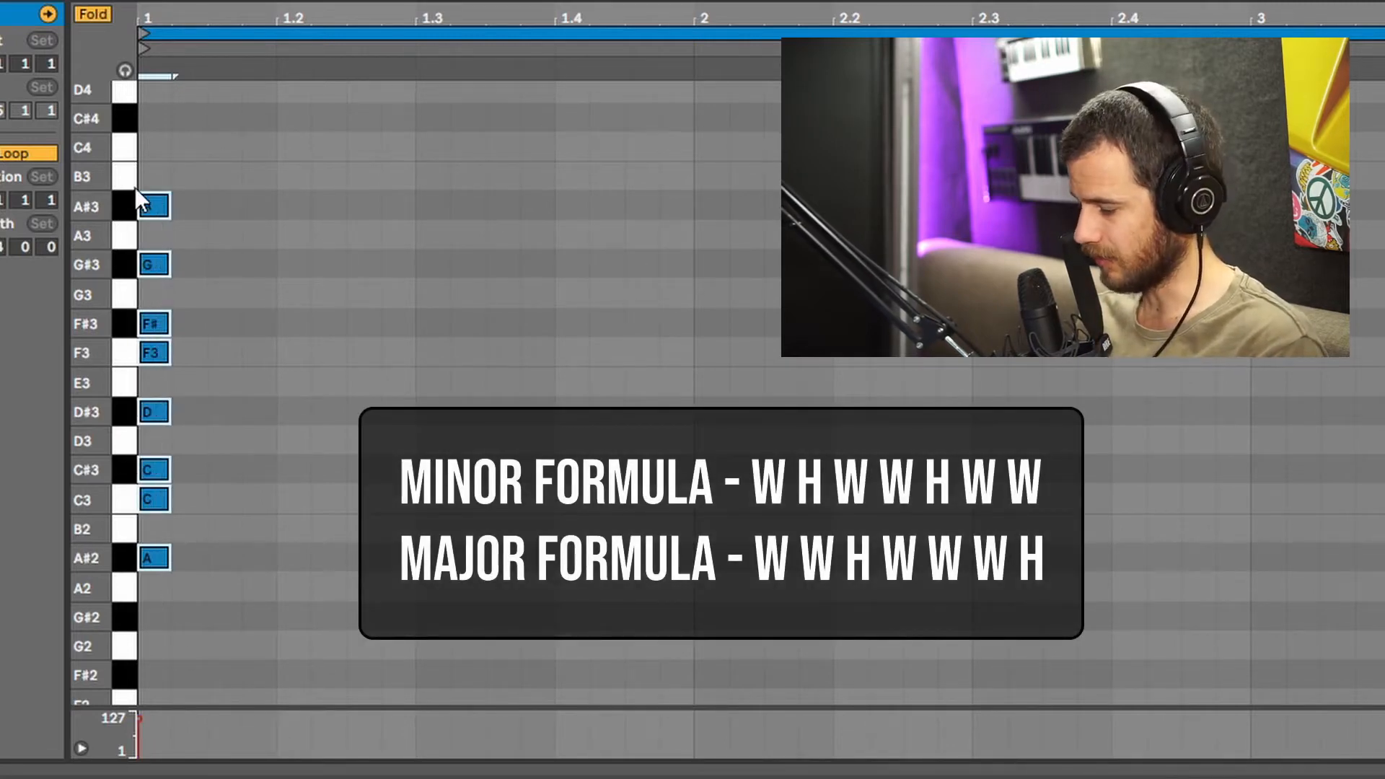
{"action": "key", "text": "Left"}
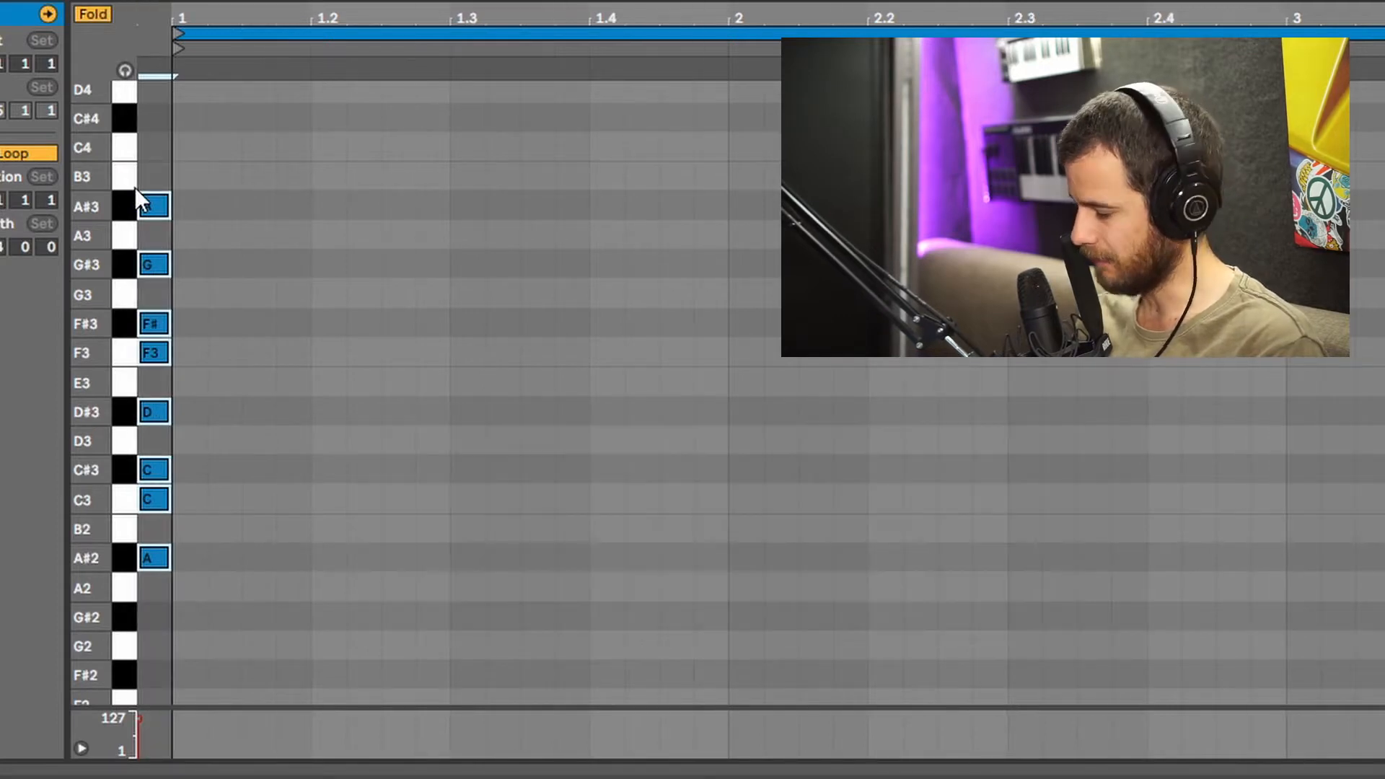
{"action": "key", "text": "shift+Up"}
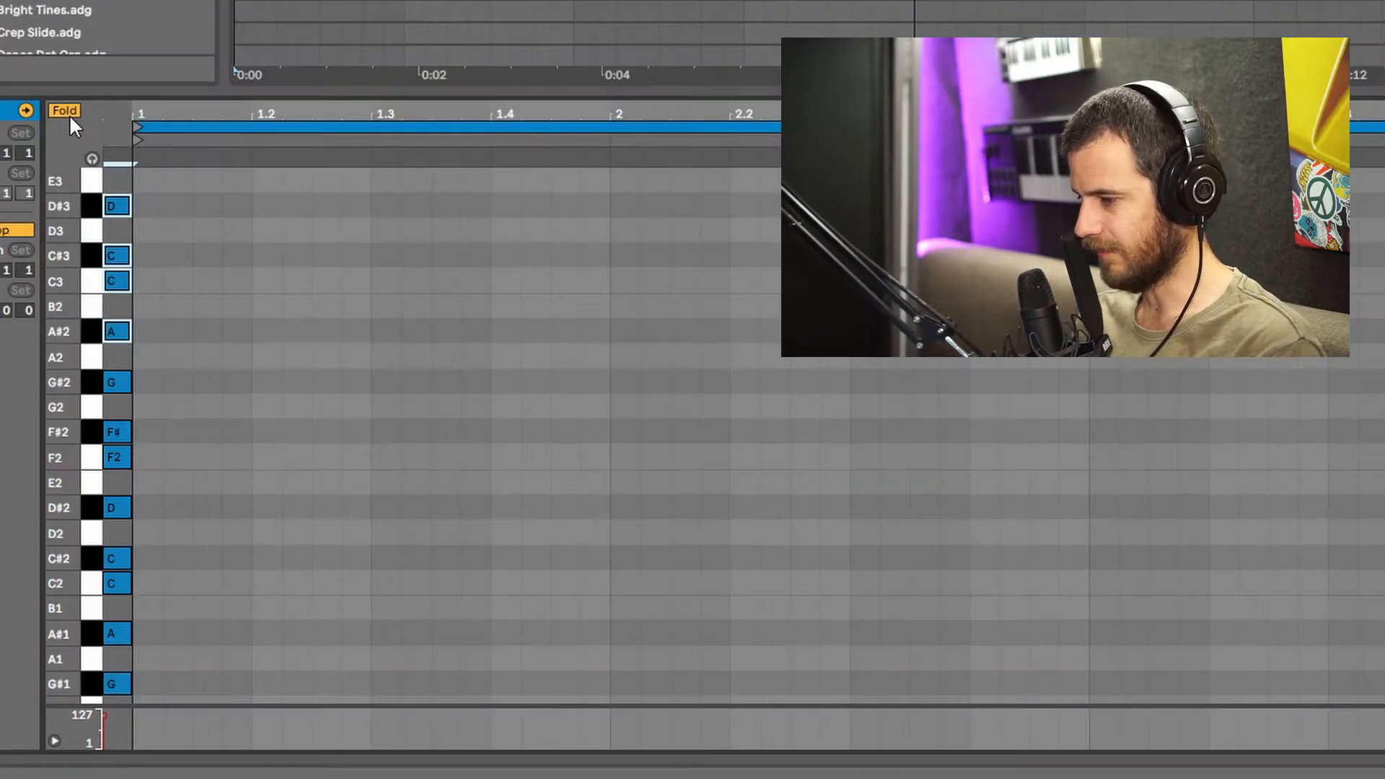
{"action": "left_click", "coordinate": [64, 110]}
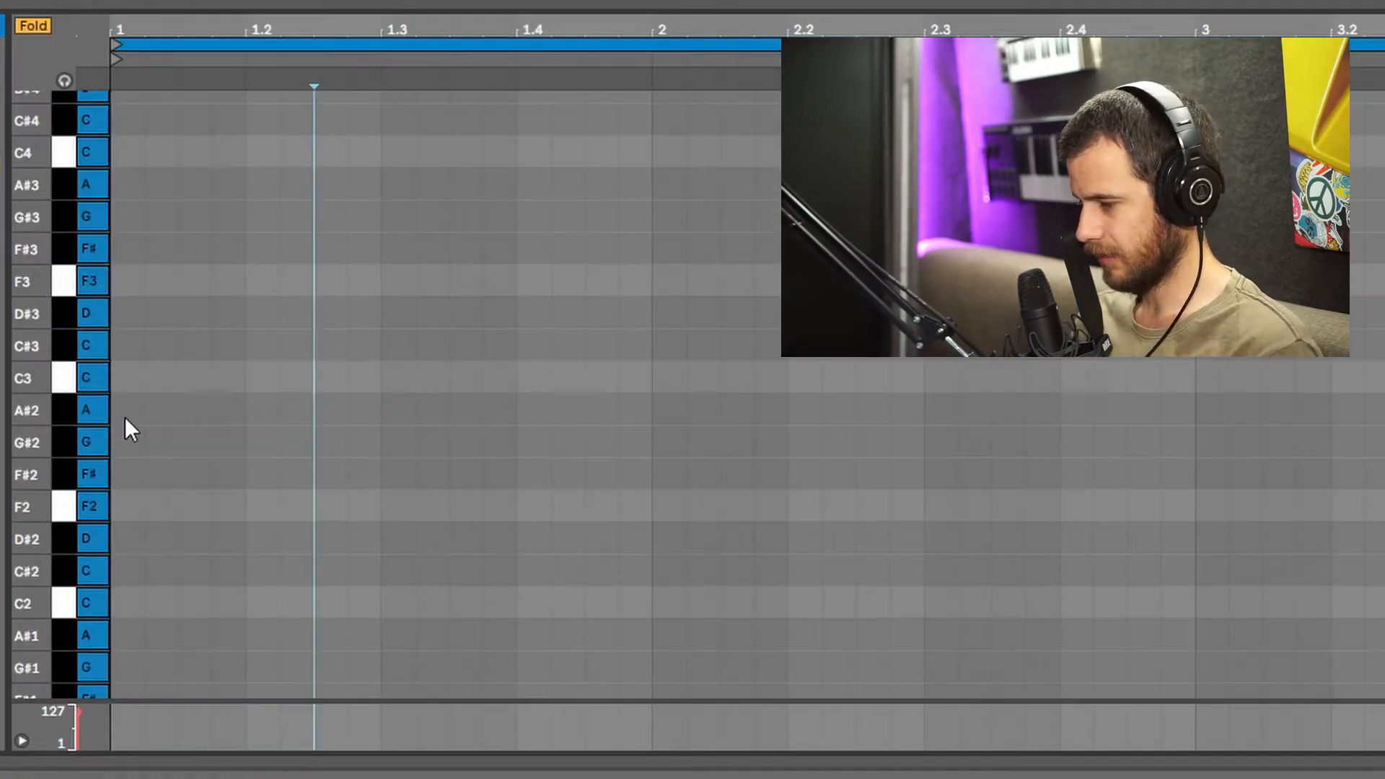
Build a one-bar chord in bar 1 from the notes A#2, C#3 and F3.
{"action": "left_click", "coordinate": [147, 455]}
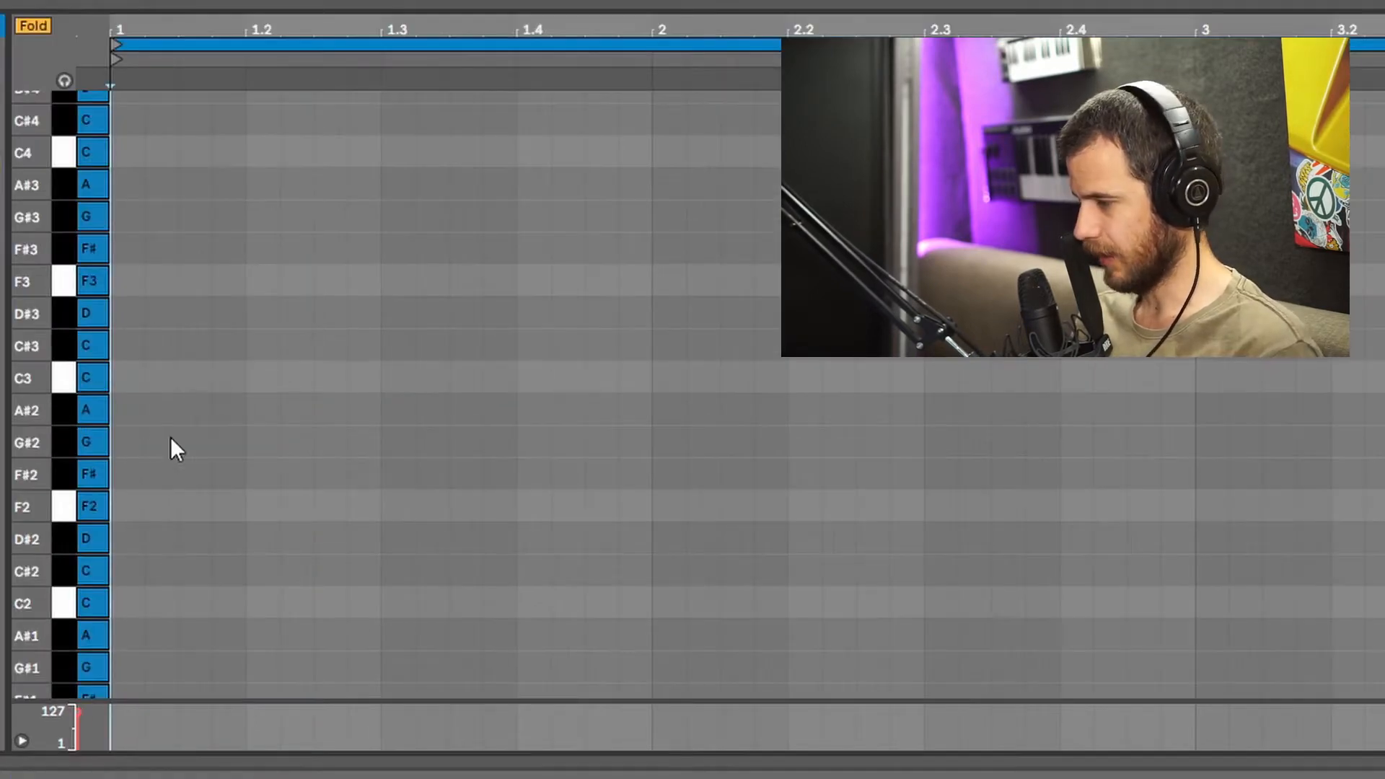
{"action": "double_click", "coordinate": [120, 410]}
{"action": "mouse_move", "coordinate": [141, 410]}
{"action": "left_mouse_down"}
{"action": "mouse_move", "coordinate": [655, 424]}
{"action": "mouse_move", "coordinate": [636, 429]}
{"action": "left_mouse_up"}
{"action": "left_click_drag", "start_coordinate": [508, 411], "coordinate": [501, 295]}
{"action": "left_click", "coordinate": [85, 410]}
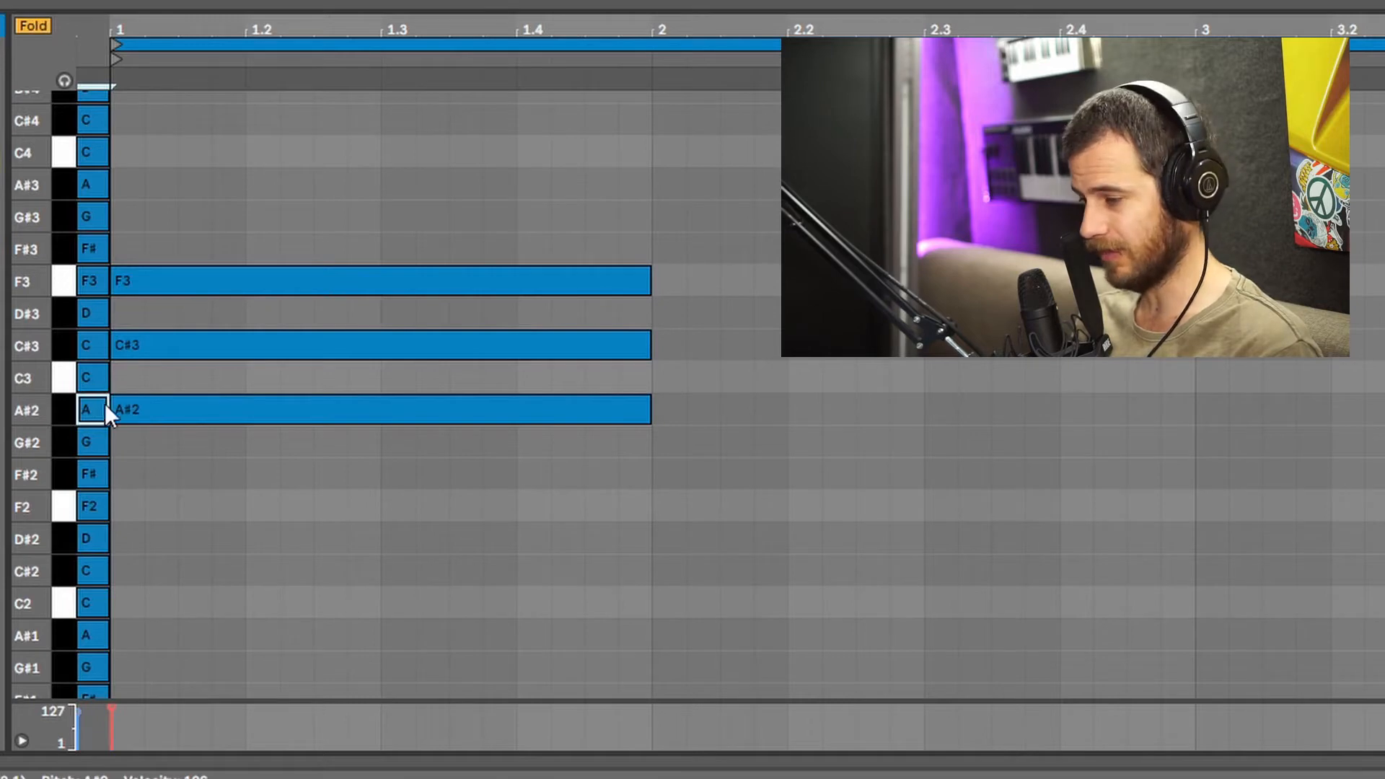
{"action": "left_click", "coordinate": [88, 344]}
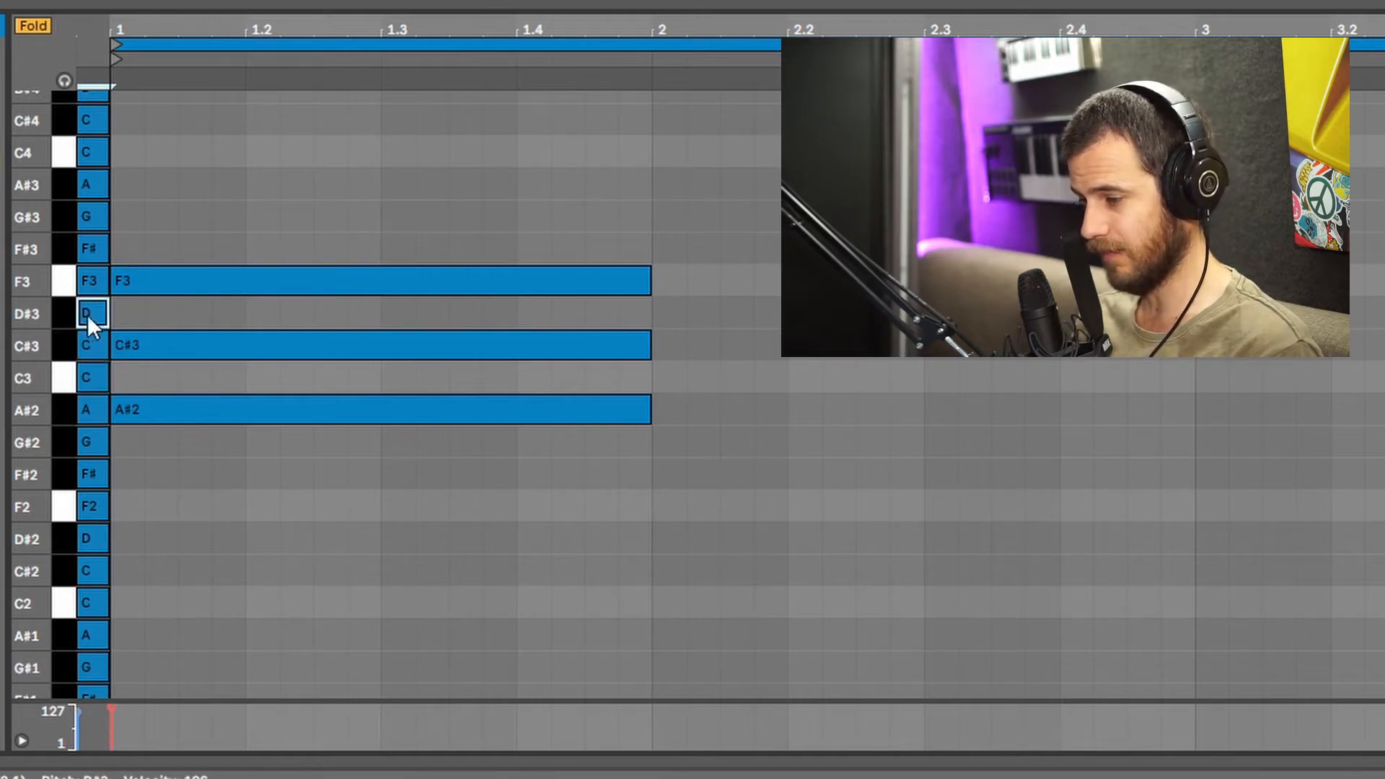
Copy the first chord into bar 2 as G#2-C3-D#3, bar 3 as C#3-F3-G#3 and bar 4 as F#2-A#2-C#3.
{"action": "left_click_drag", "start_coordinate": [443, 487], "coordinate": [326, 233]}
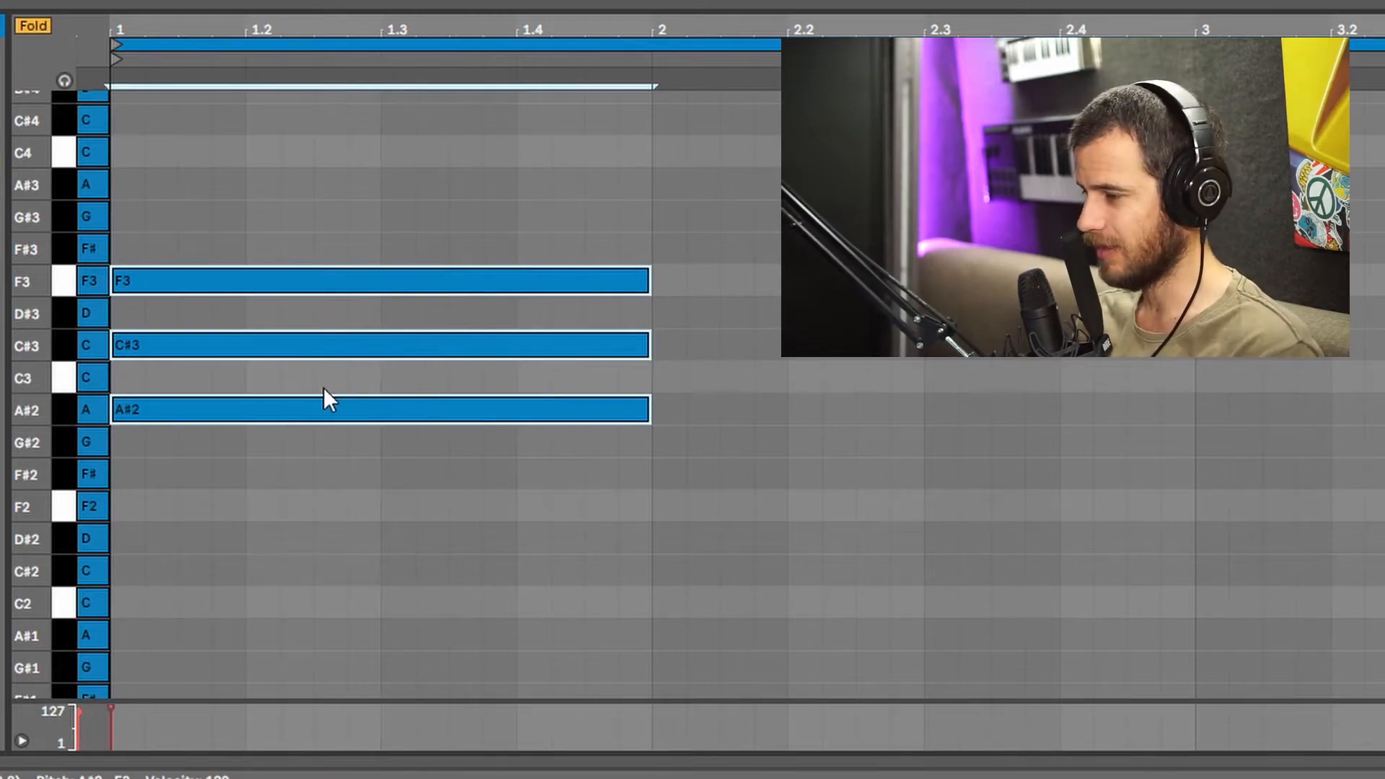
{"action": "key", "text": "space"}
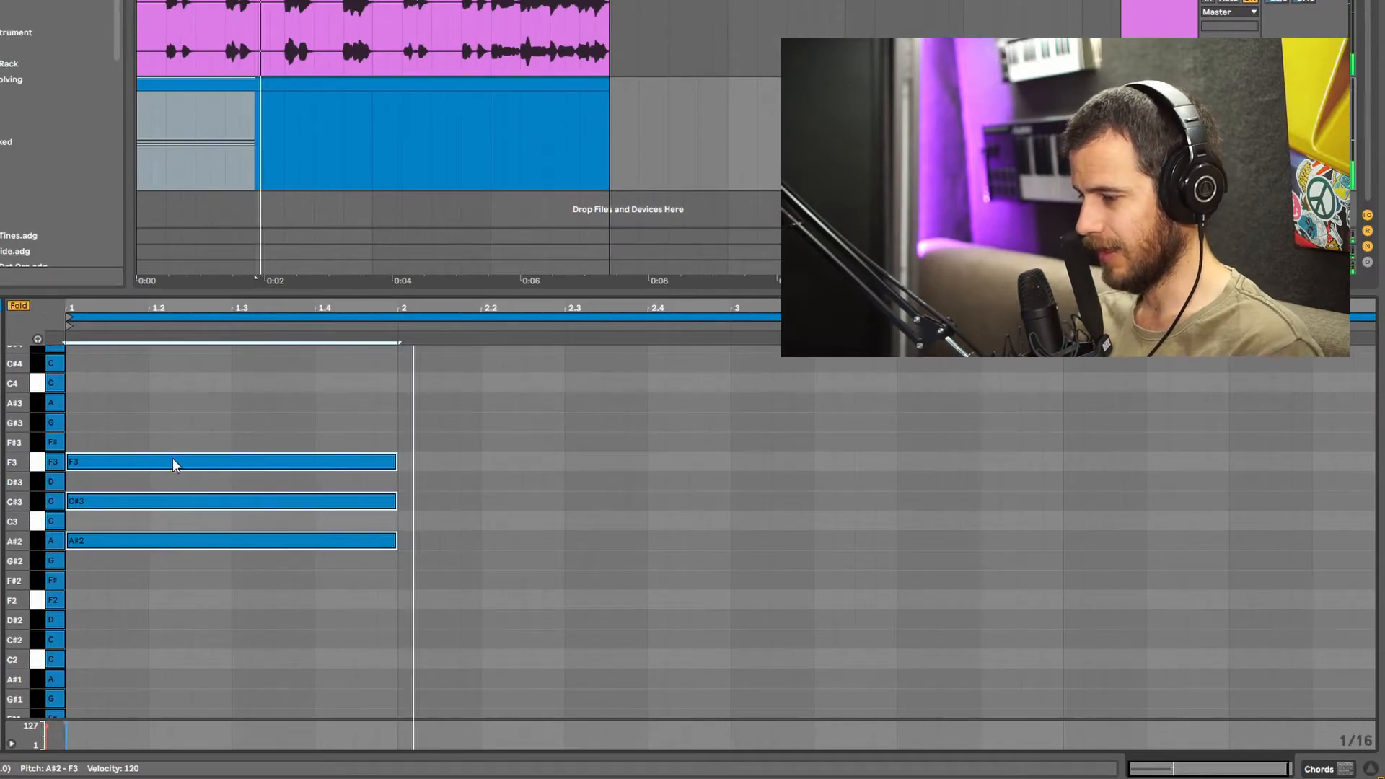
{"action": "left_click_drag", "start_coordinate": [172, 458], "coordinate": [520, 480]}
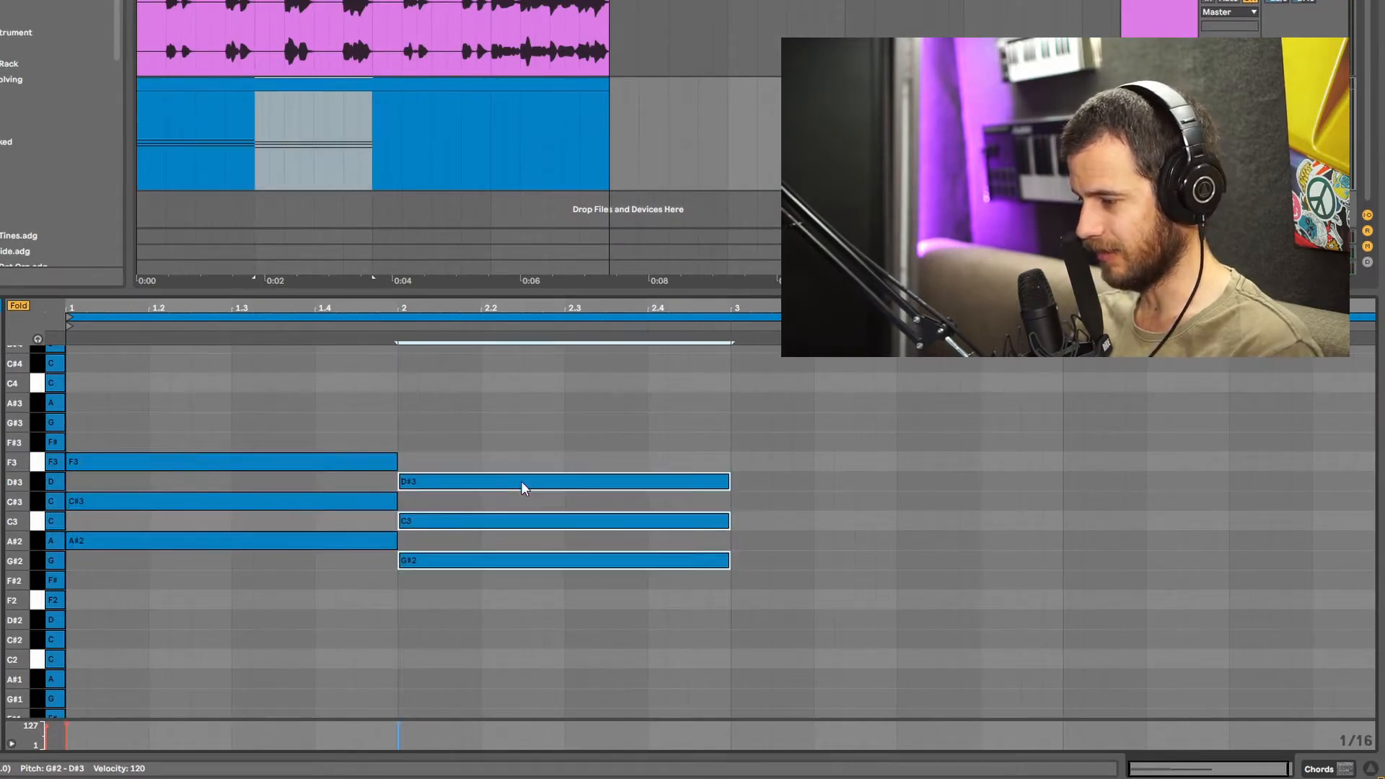
{"action": "key", "text": "space"}
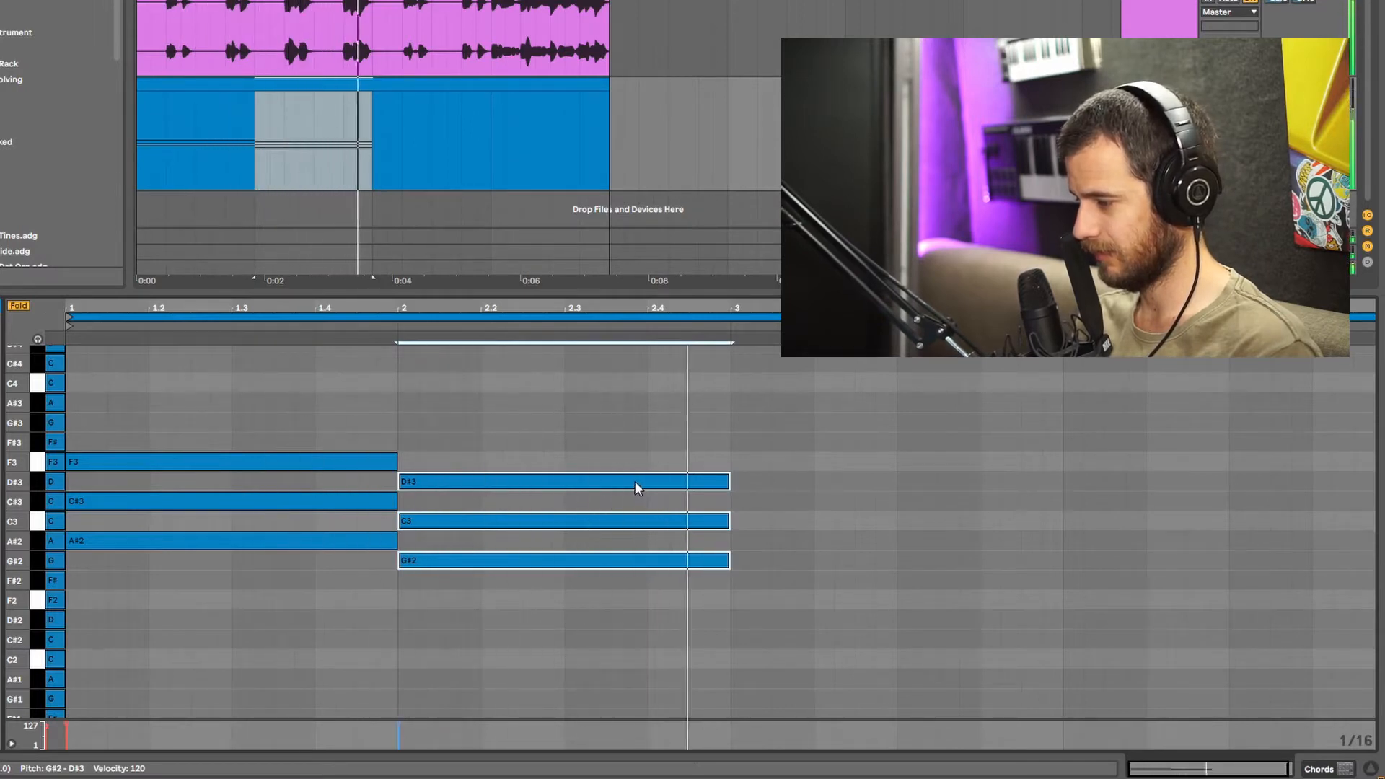
{"action": "left_click_drag", "start_coordinate": [614, 482], "coordinate": [868, 456]}
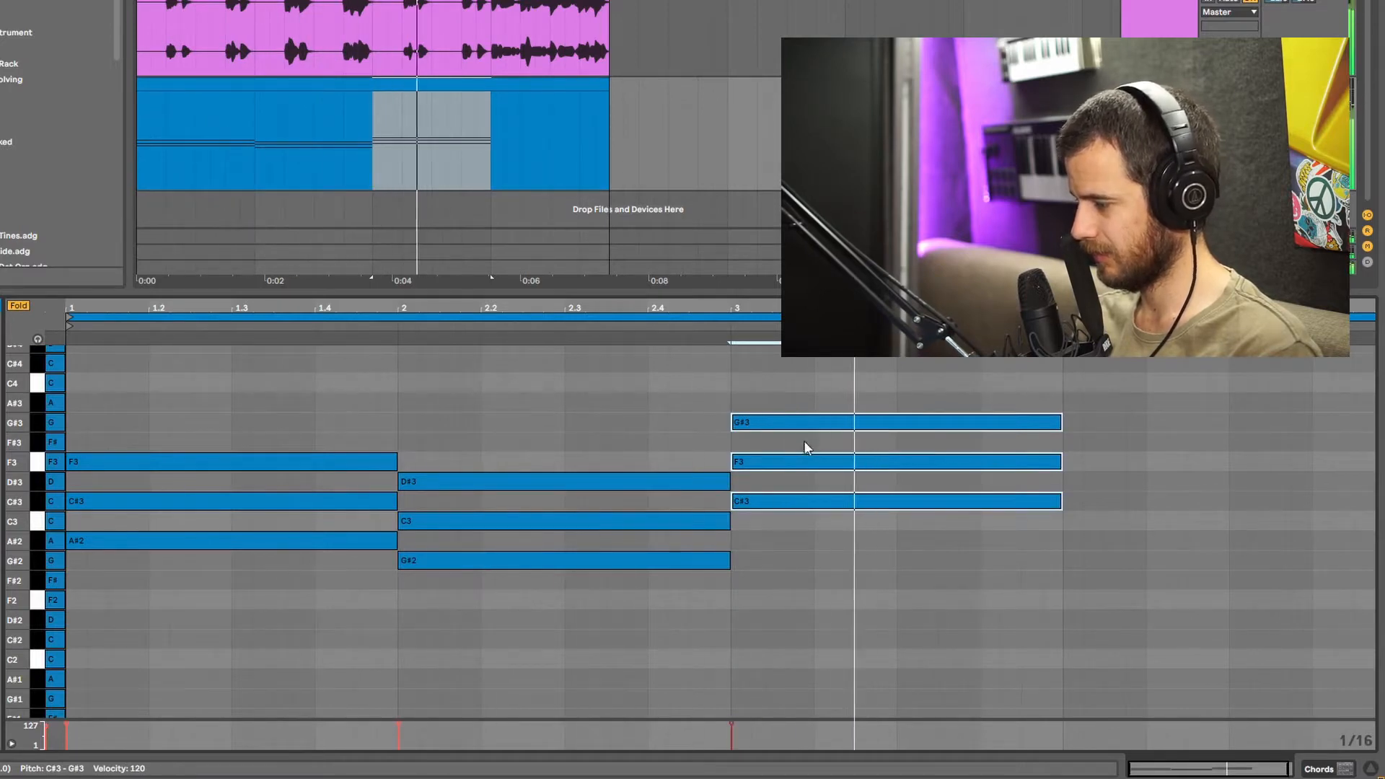
{"action": "left_click_drag", "start_coordinate": [784, 422], "coordinate": [1116, 500]}
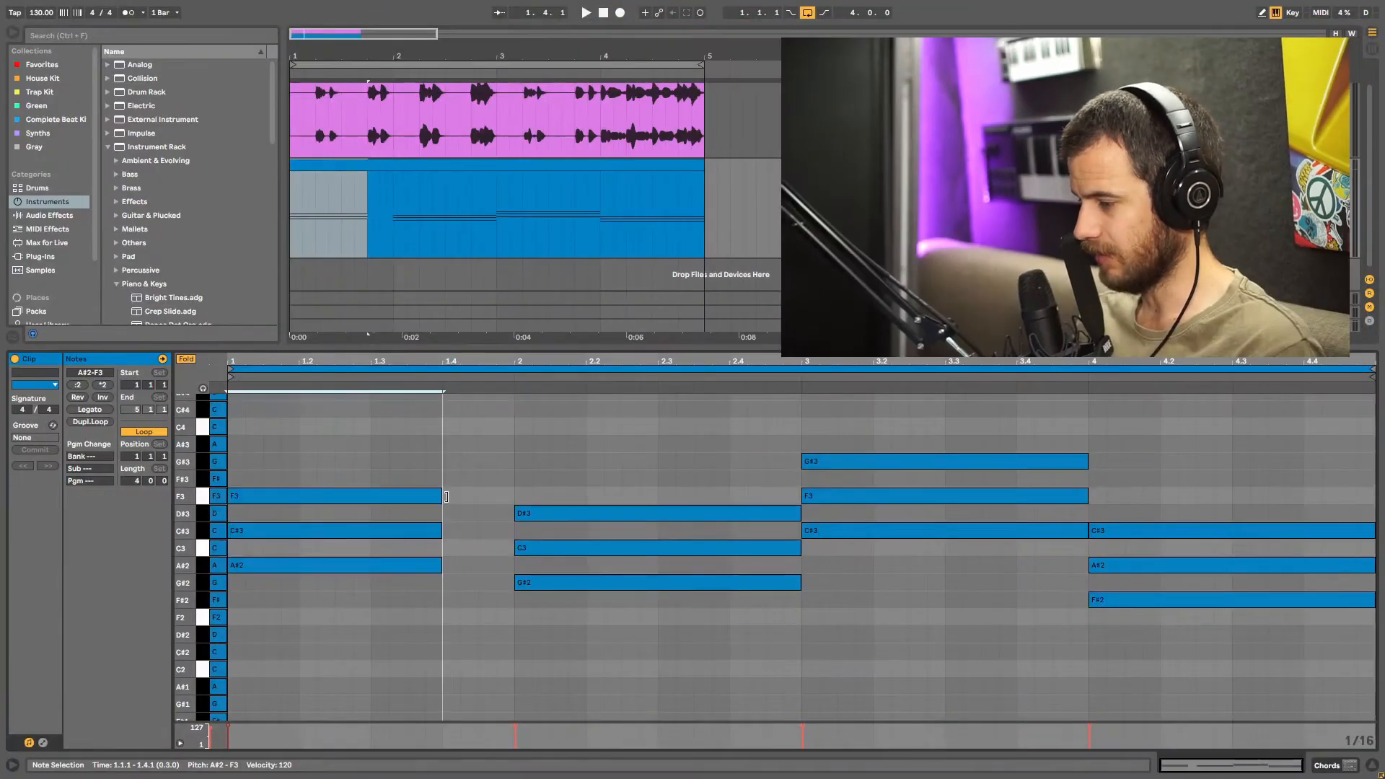
Change the rhythm so the second chord runs from 1.4 to bar 3 and the fourth from 3.4 to bar 5.
{"action": "left_click_drag", "start_coordinate": [568, 642], "coordinate": [544, 513]}
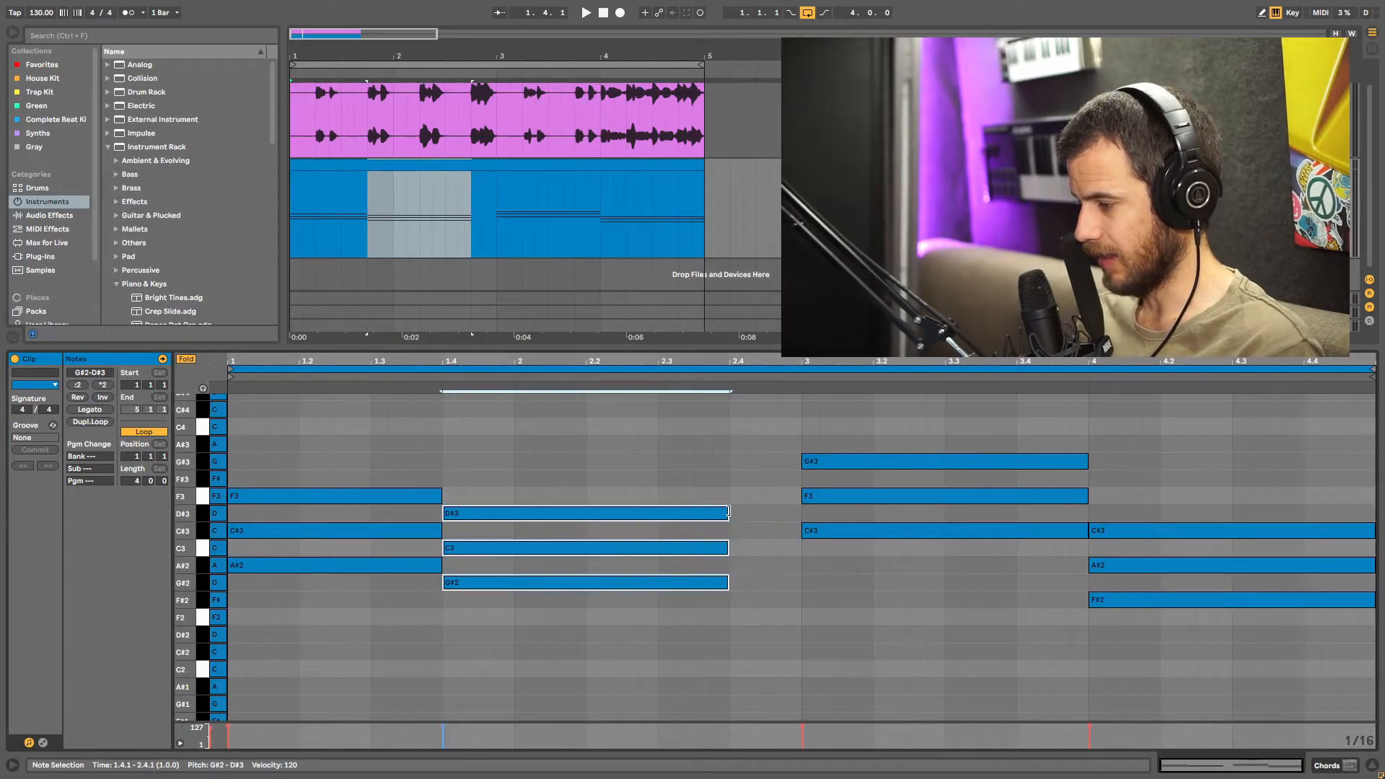
{"action": "left_click_drag", "start_coordinate": [729, 518], "coordinate": [800, 518]}
{"action": "left_click_drag", "start_coordinate": [1010, 575], "coordinate": [1015, 466]}
{"action": "left_click_drag", "start_coordinate": [1156, 659], "coordinate": [1033, 538]}
{"action": "left_click_drag", "start_coordinate": [1338, 645], "coordinate": [1368, 527]}
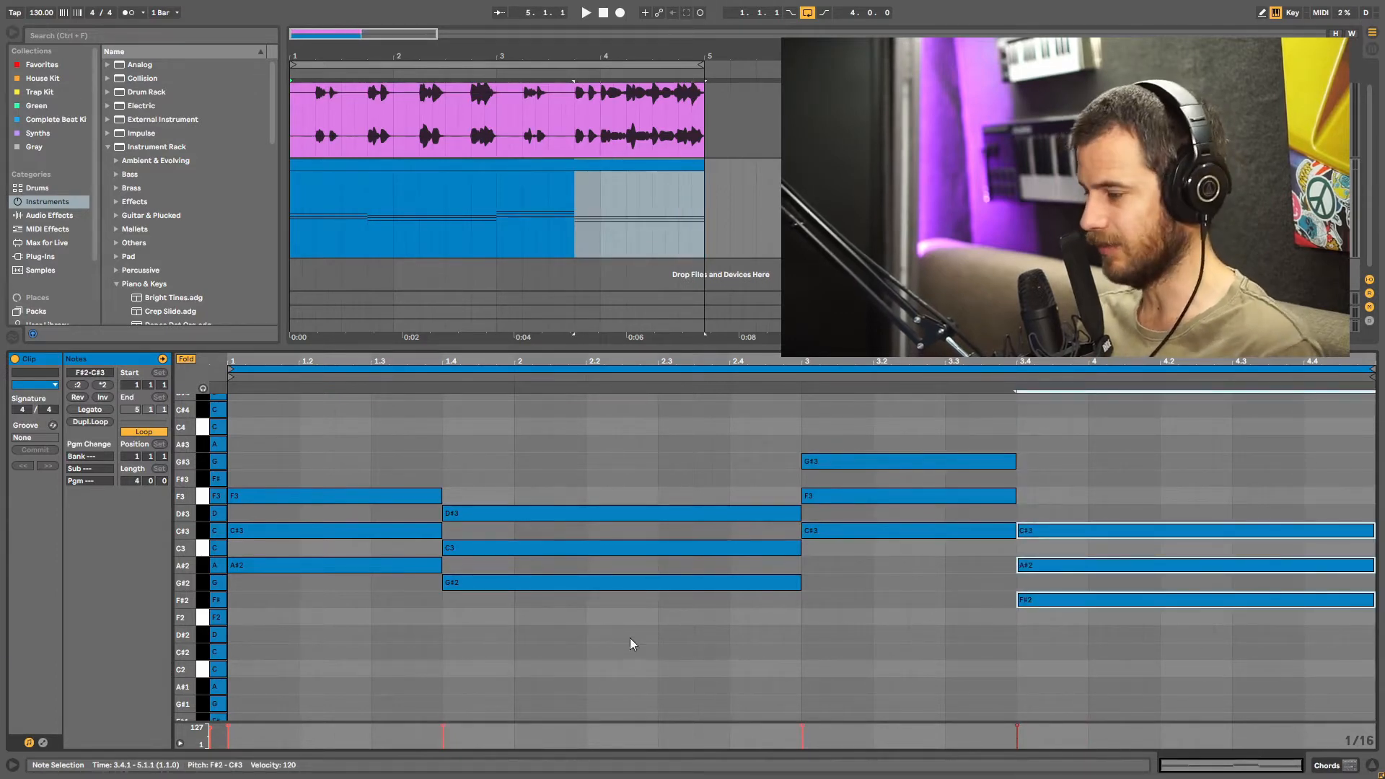
Play the chord progression from the start of the clip.
{"action": "left_click", "coordinate": [236, 604]}
{"action": "key", "text": "space"}
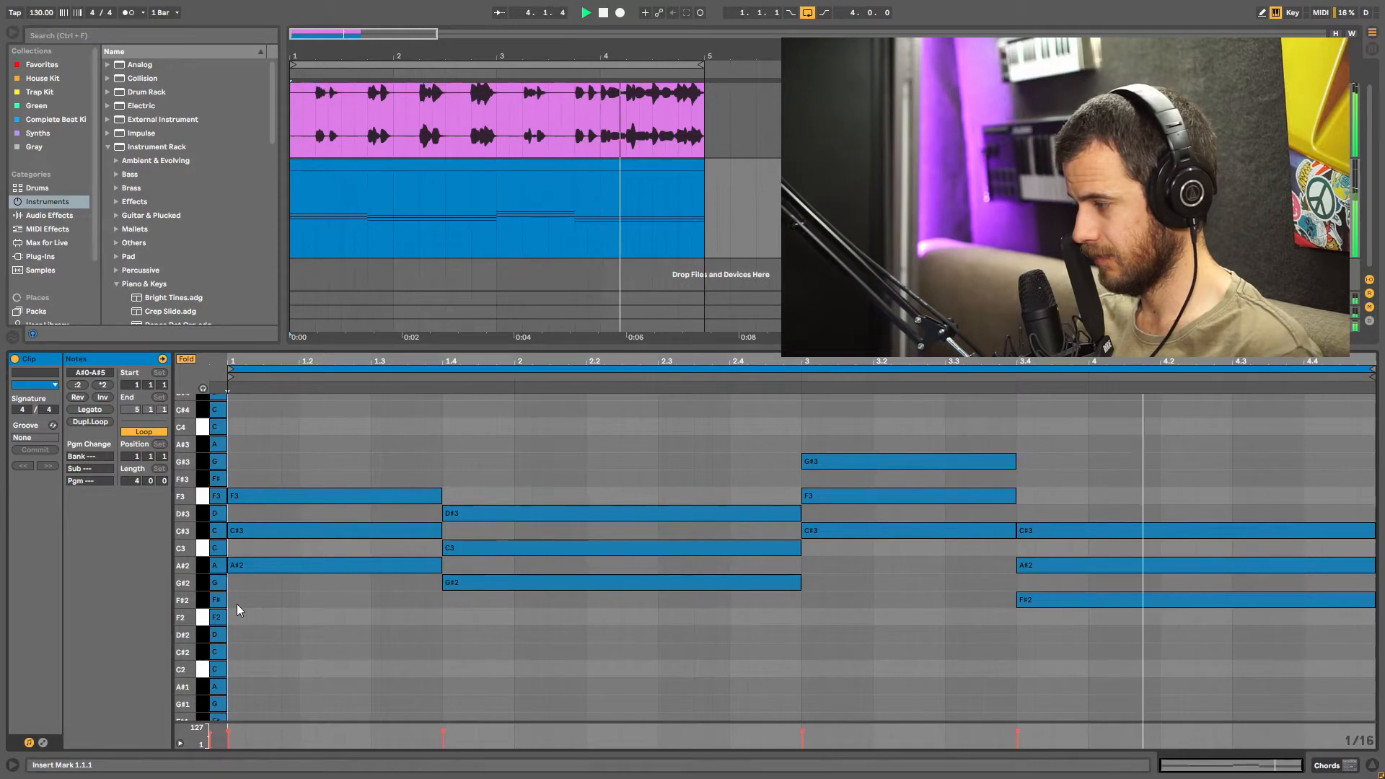
{"action": "key", "text": "space"}
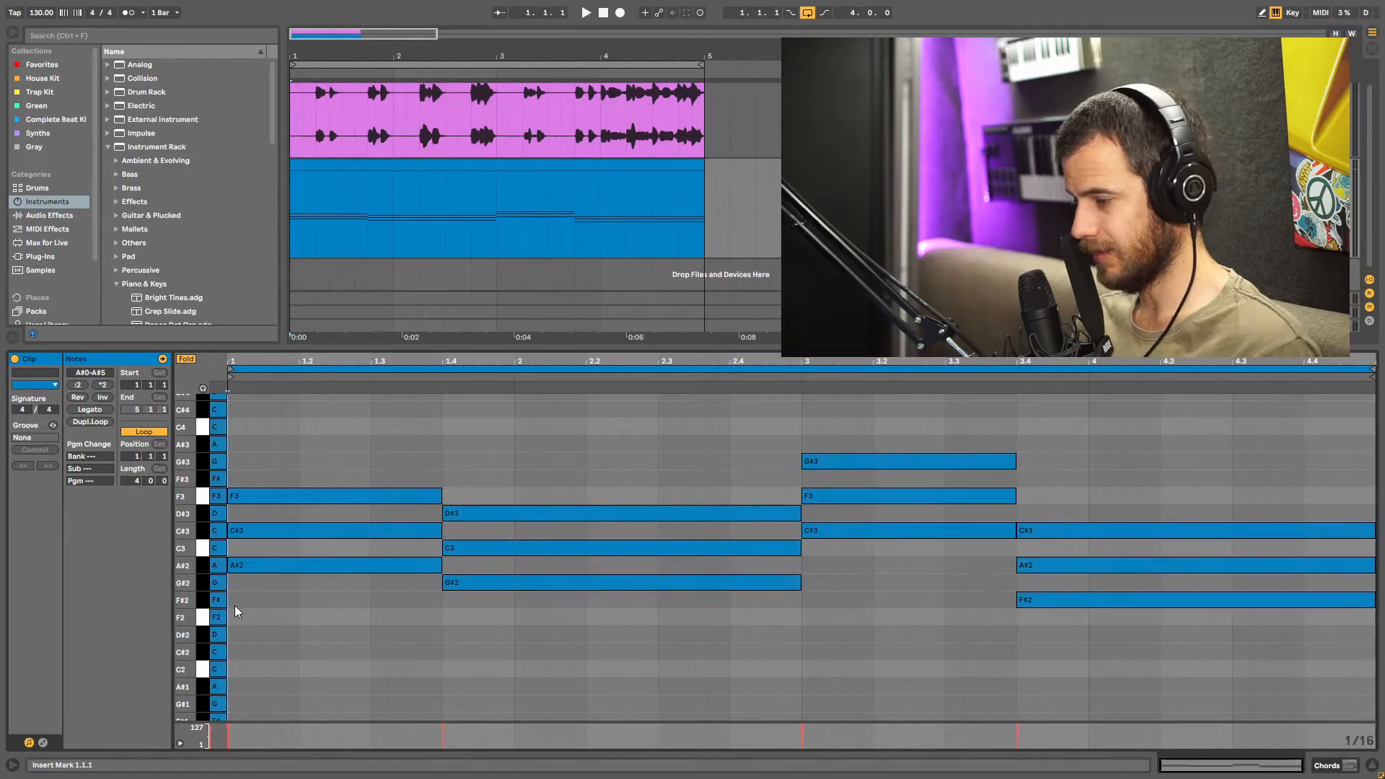
{"action": "left_click_drag", "start_coordinate": [267, 577], "coordinate": [335, 461]}
{"action": "left_click_drag", "start_coordinate": [440, 496], "coordinate": [334, 498]}
{"action": "key", "text": "ctrl+d"}
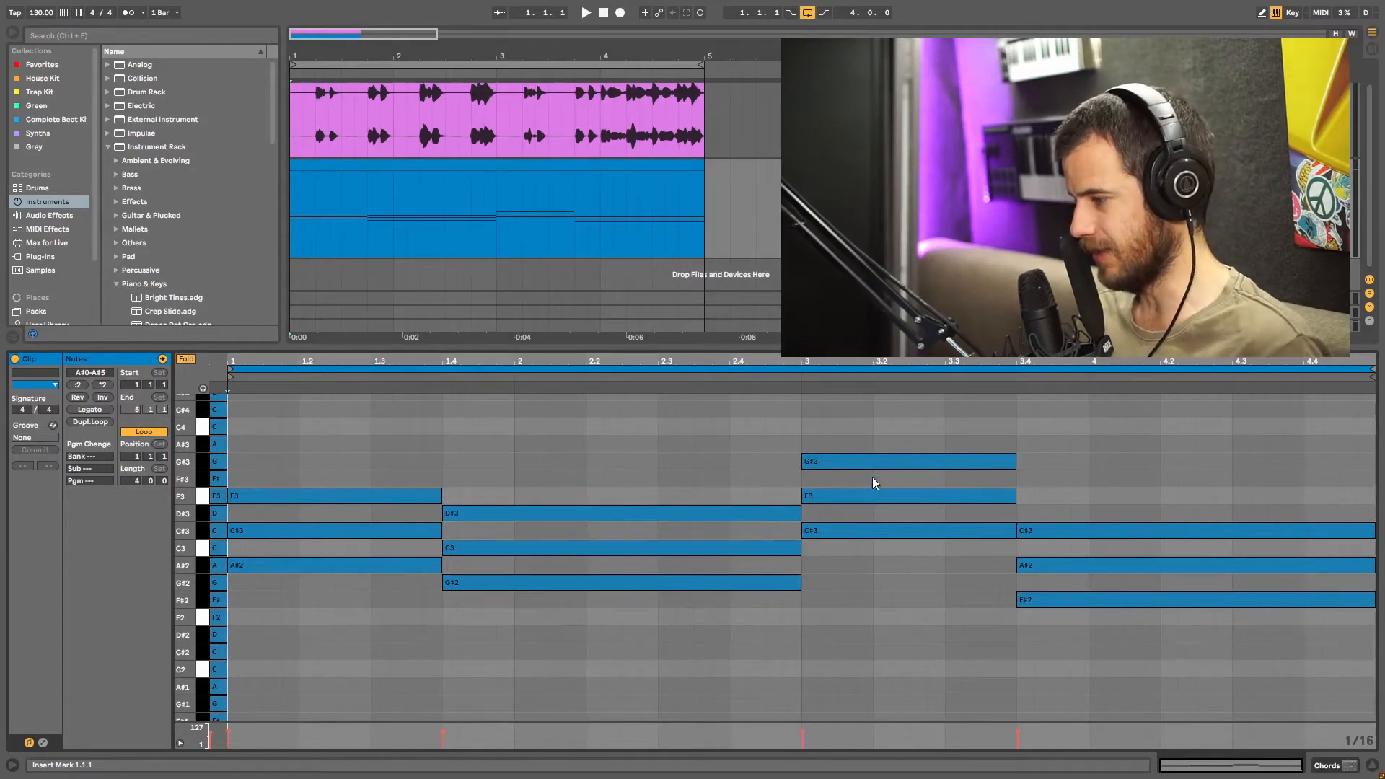
Invert the third chord by lowering its G#3 note one octave to G#2.
{"action": "left_click", "coordinate": [880, 460]}
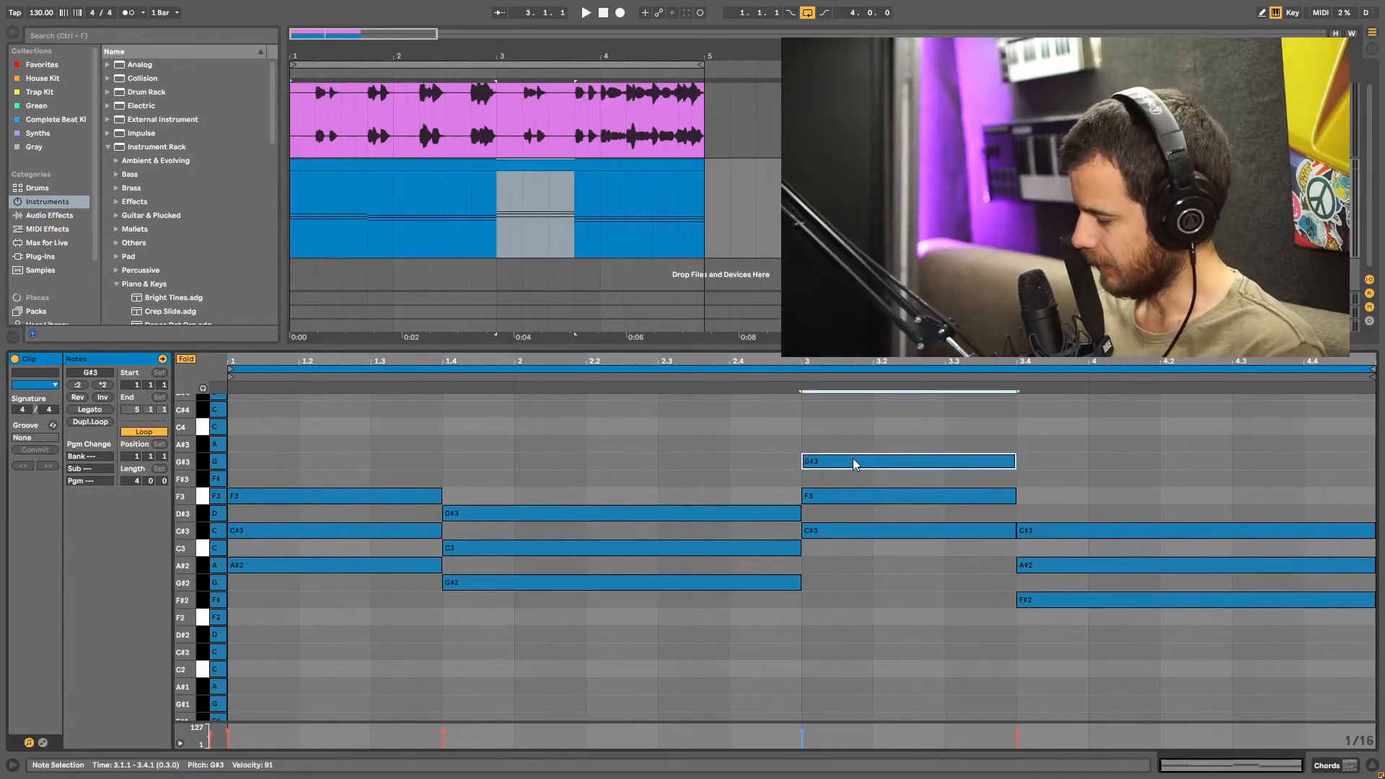
{"action": "key", "text": "shift+Down"}
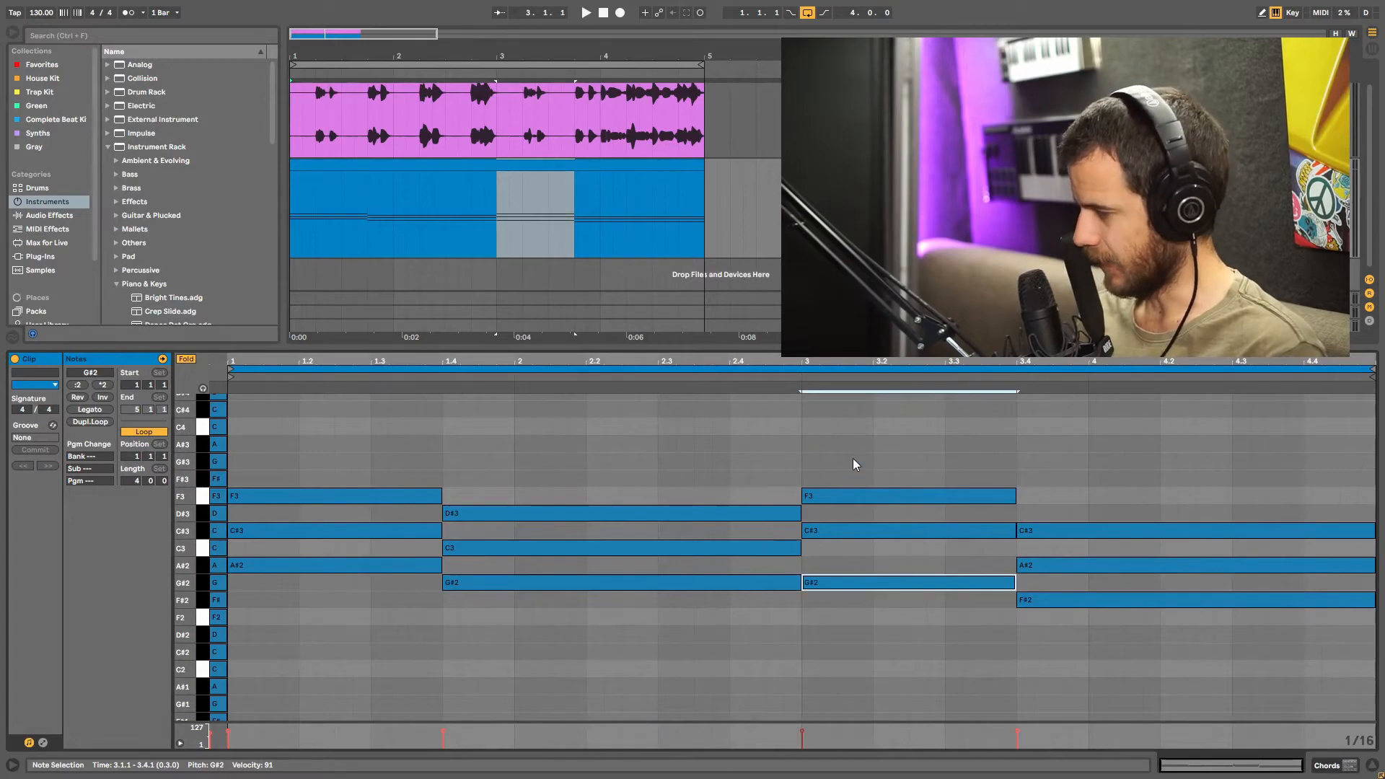
Extend the first chord with a G#3 note and the second with an F#3 note, each matching its chord's length.
{"action": "left_click", "coordinate": [258, 494]}
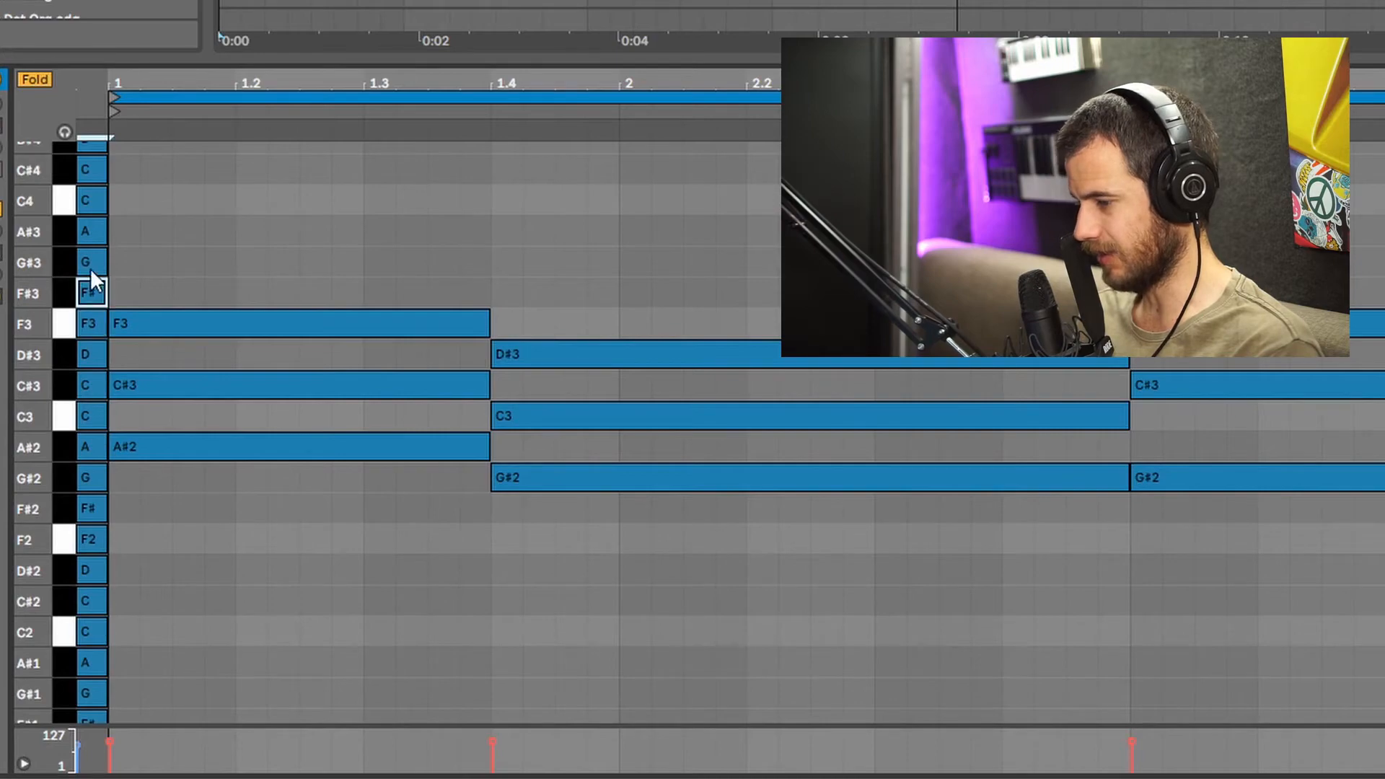
{"action": "left_click_drag", "start_coordinate": [144, 317], "coordinate": [155, 263], "text": "ctrl"}
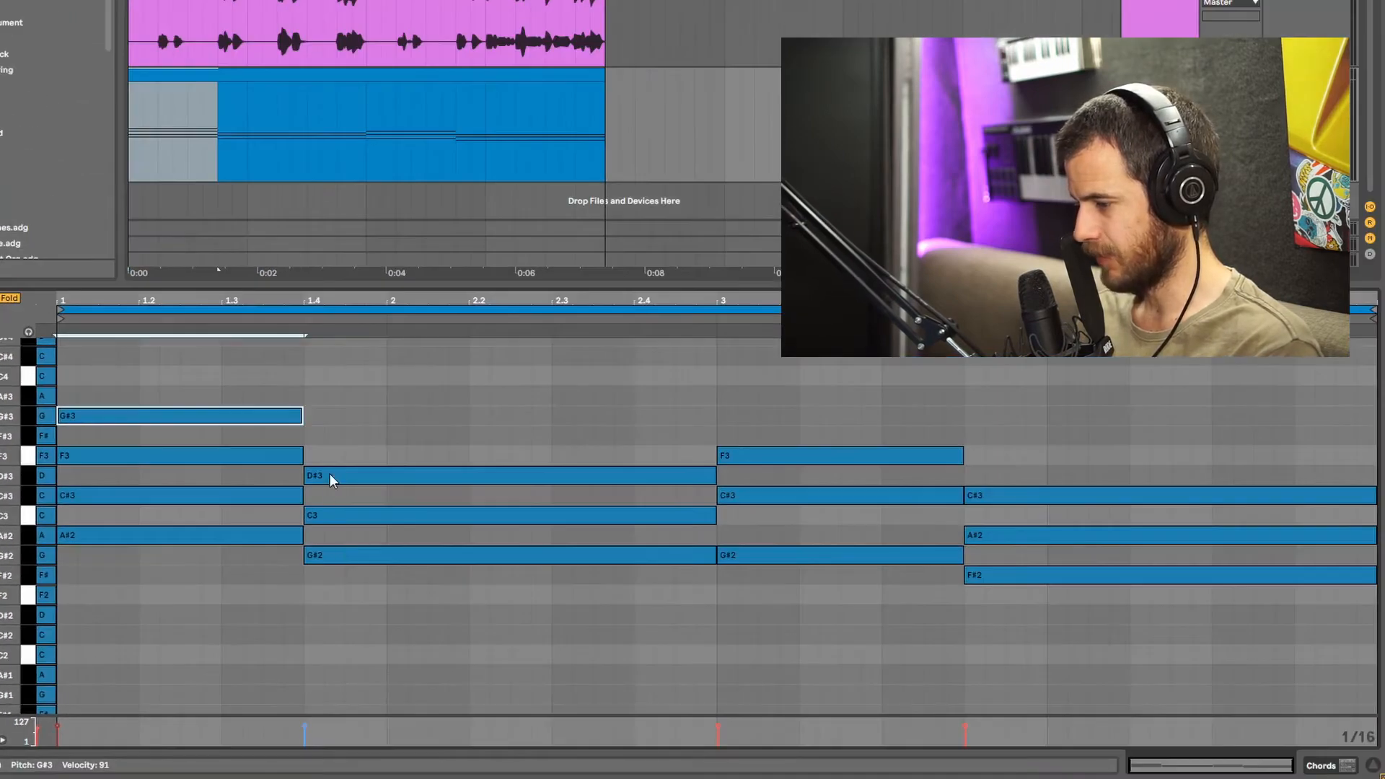
{"action": "left_click_drag", "start_coordinate": [539, 339], "coordinate": [533, 285]}
{"action": "left_click_drag", "start_coordinate": [334, 472], "coordinate": [342, 435], "text": "ctrl"}
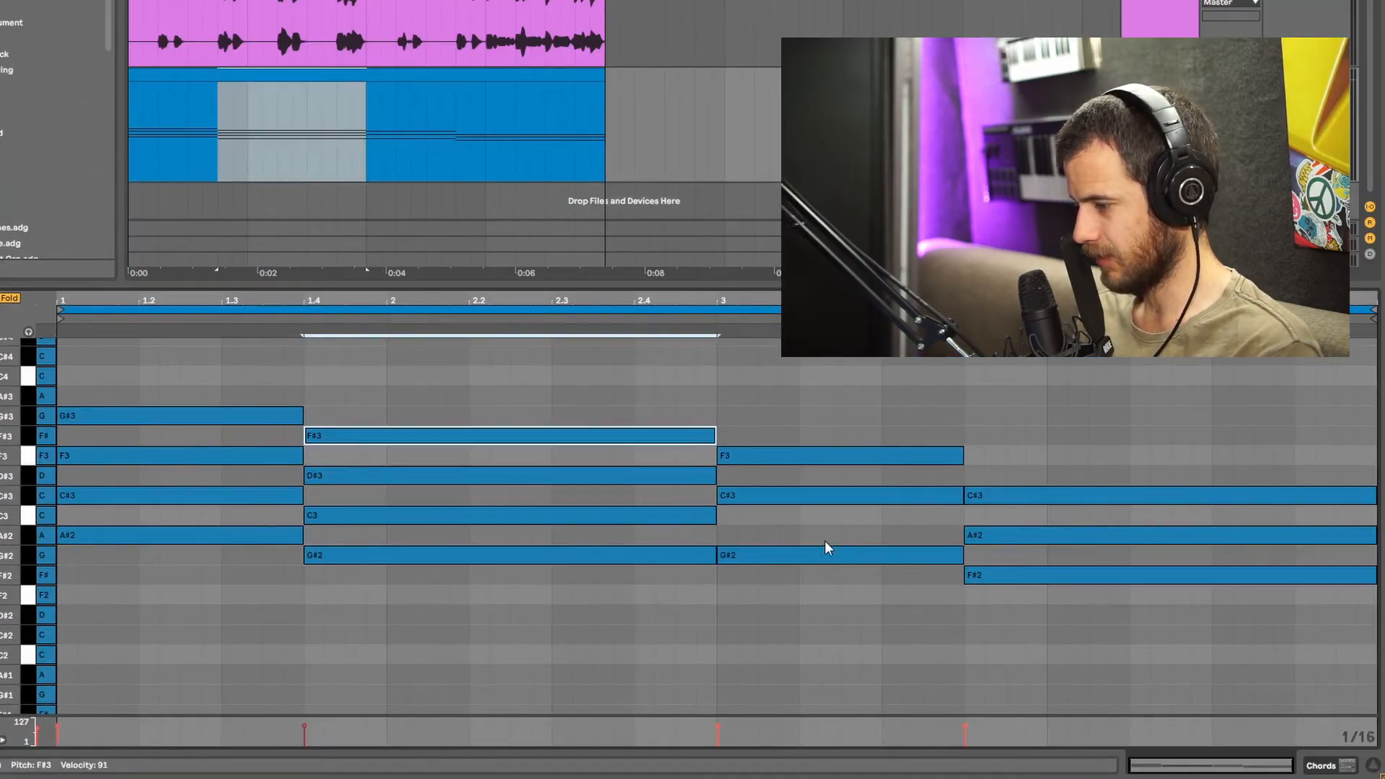
Try the third chord's lowest note at G#1 and G#3, and return it to G#2.
{"action": "left_click", "coordinate": [783, 556]}
{"action": "key", "text": "shift+Down"}
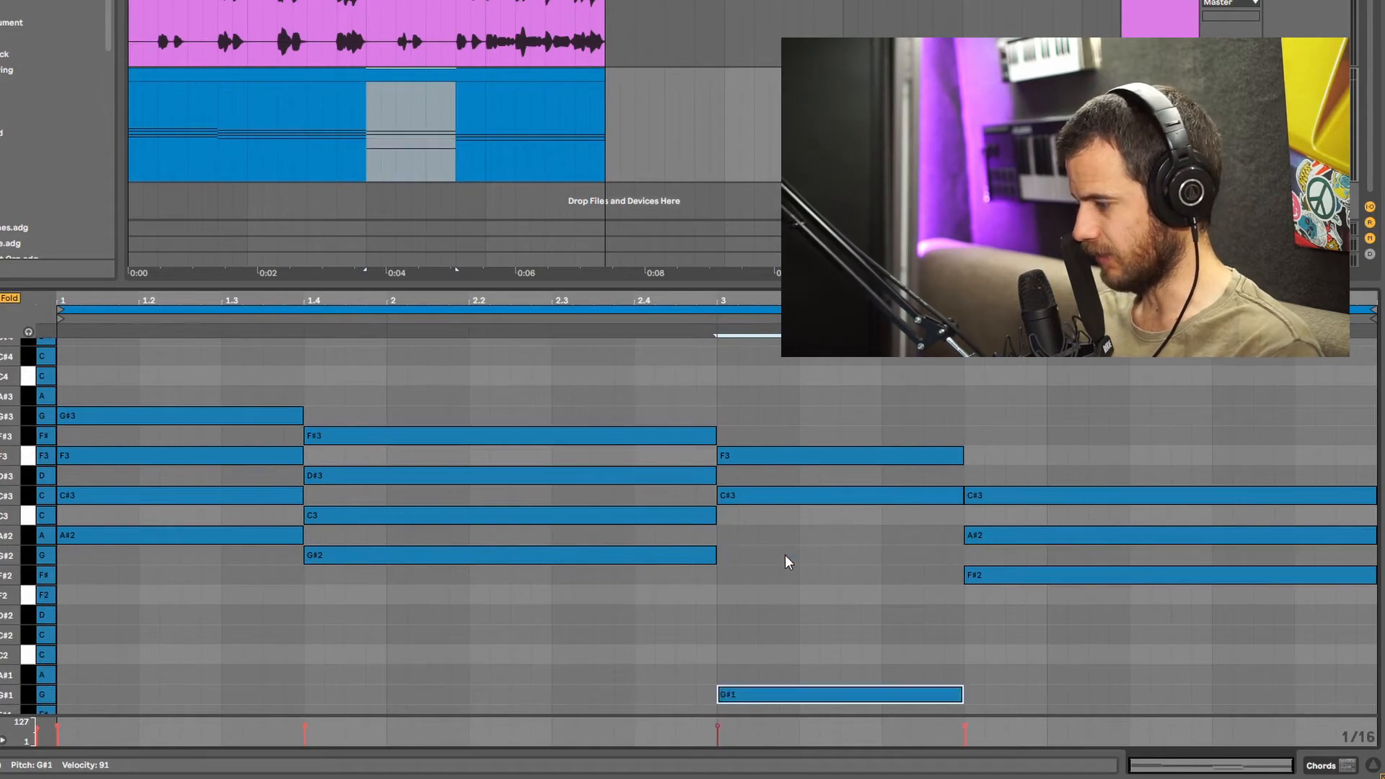
{"action": "key", "text": "shift+Up"}
{"action": "key", "text": "shift+Up"}
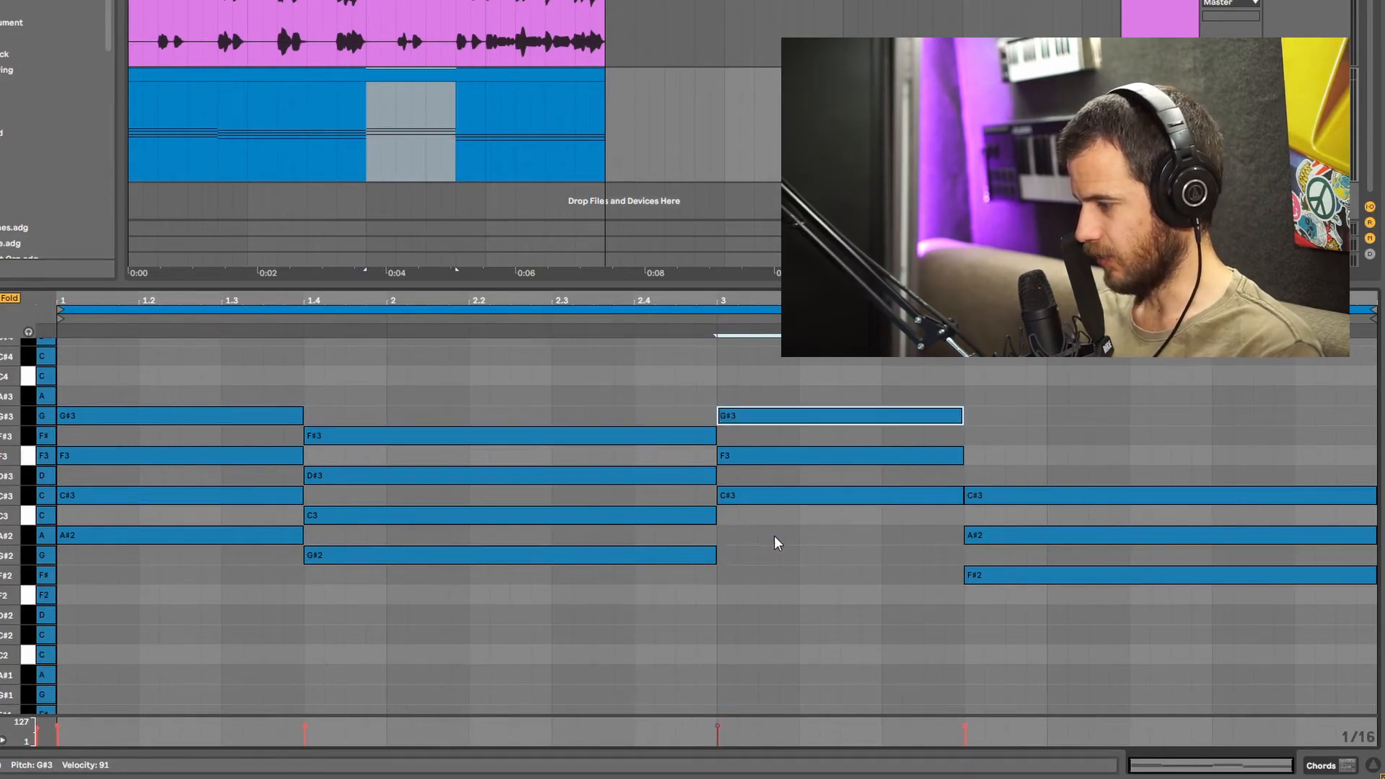
{"action": "key", "text": "shift+Down"}
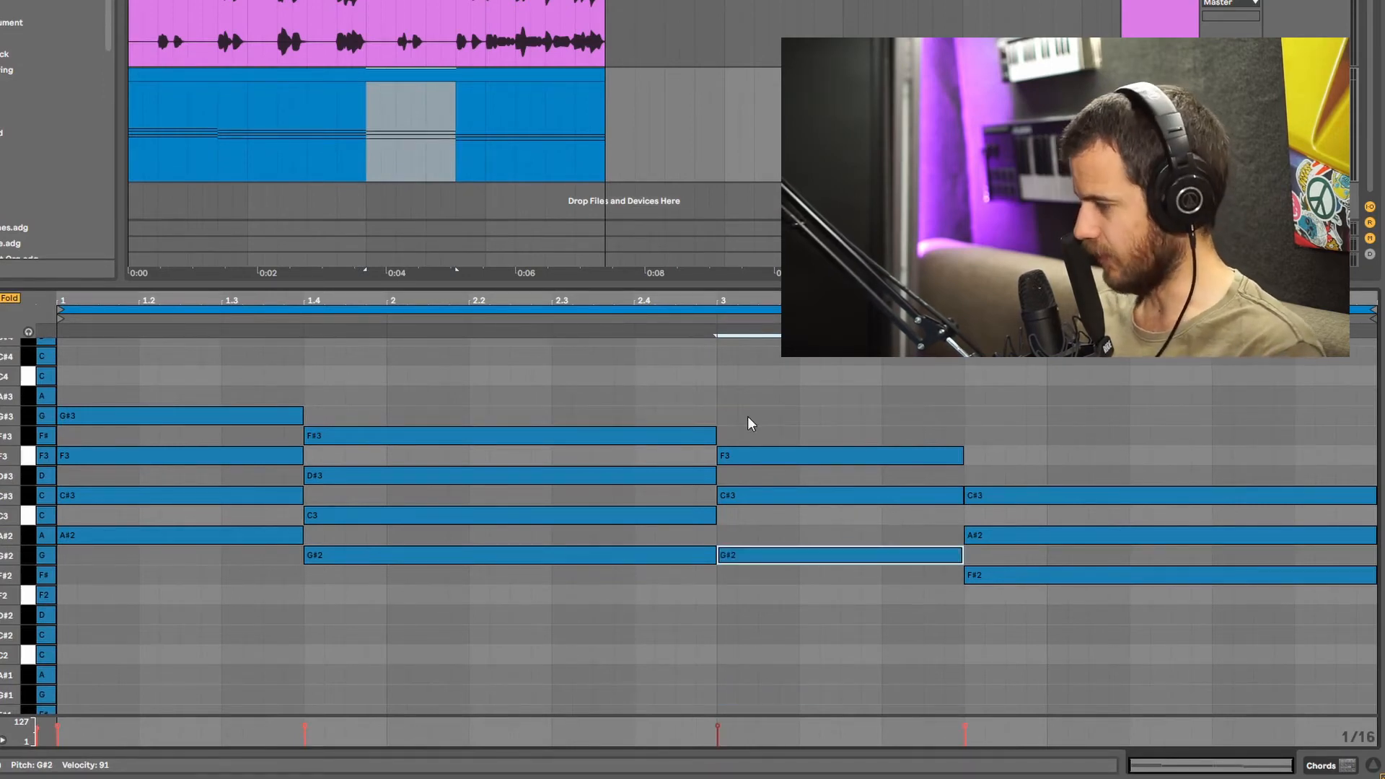
Add a G#3 note on top of the third chord, lasting from bar 3 to 3.4.
{"action": "double_click", "coordinate": [726, 416]}
{"action": "left_click_drag", "start_coordinate": [738, 419], "coordinate": [963, 417]}
{"action": "left_click", "coordinate": [790, 550]}
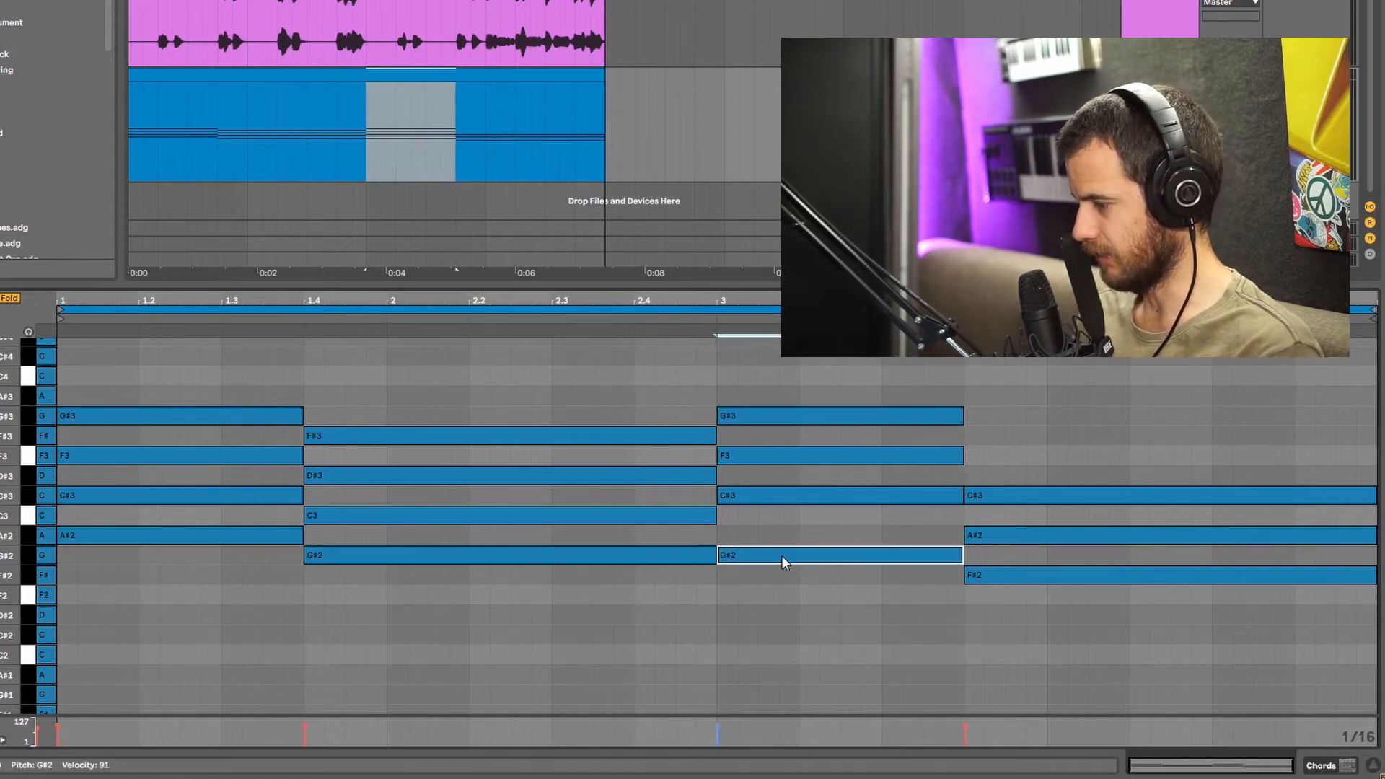
Add an F3 note on top of the fourth chord and play the progression from the start.
{"action": "left_click", "coordinate": [1030, 577]}
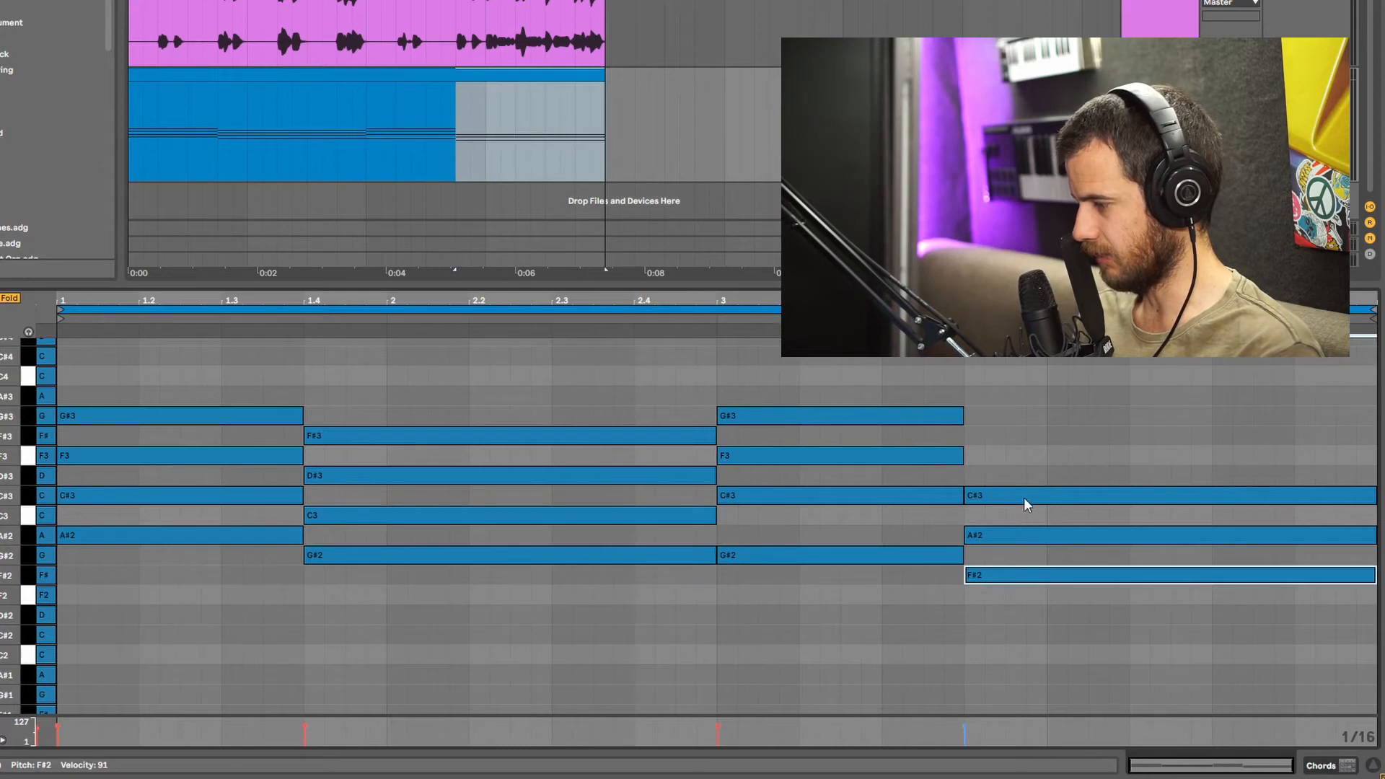
{"action": "left_click_drag", "start_coordinate": [1023, 498], "coordinate": [1034, 454]}
{"action": "left_click", "coordinate": [73, 581]}
{"action": "key", "text": "space"}
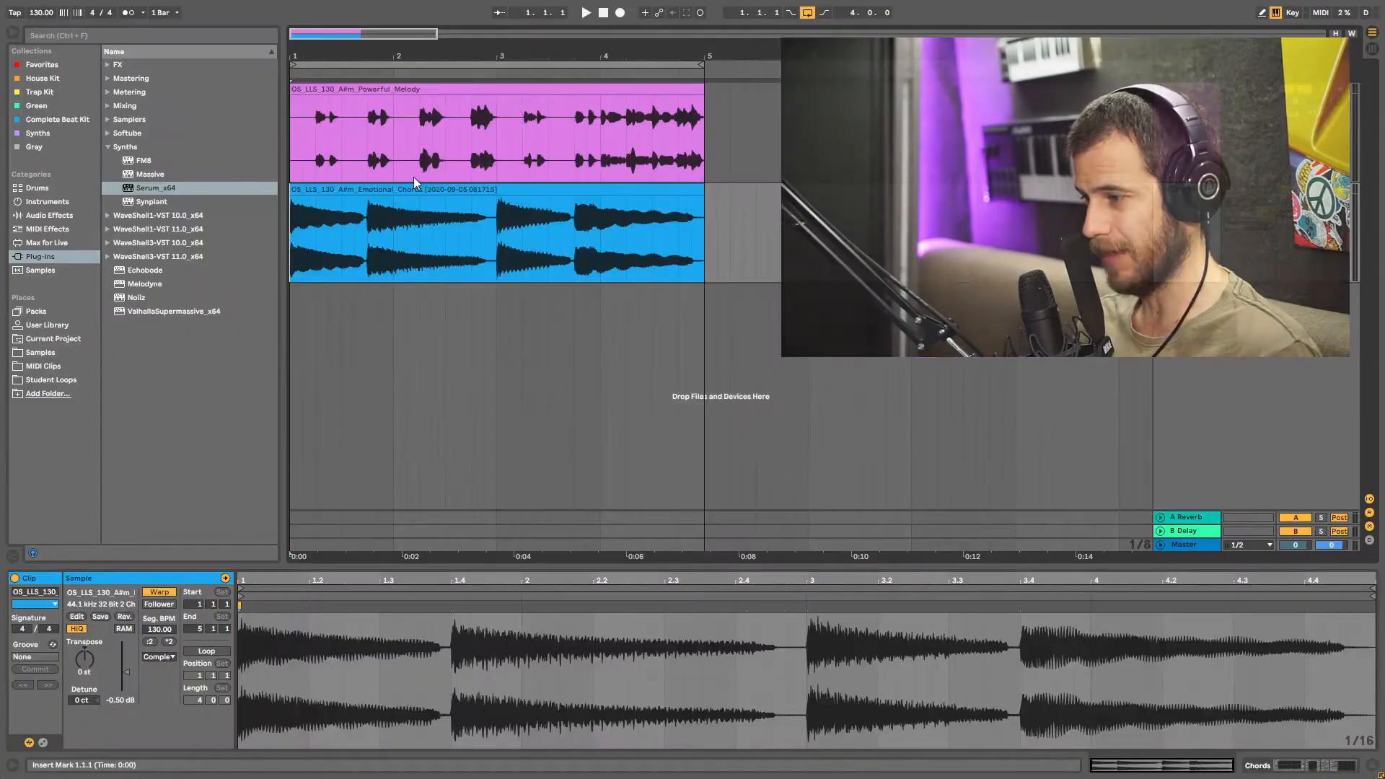
Convert the harmony of the Emotional_Chords audio clip to a new MIDI track.
{"action": "left_click", "coordinate": [434, 182]}
{"action": "left_click", "coordinate": [447, 189]}
{"action": "right_click", "coordinate": [450, 191]}
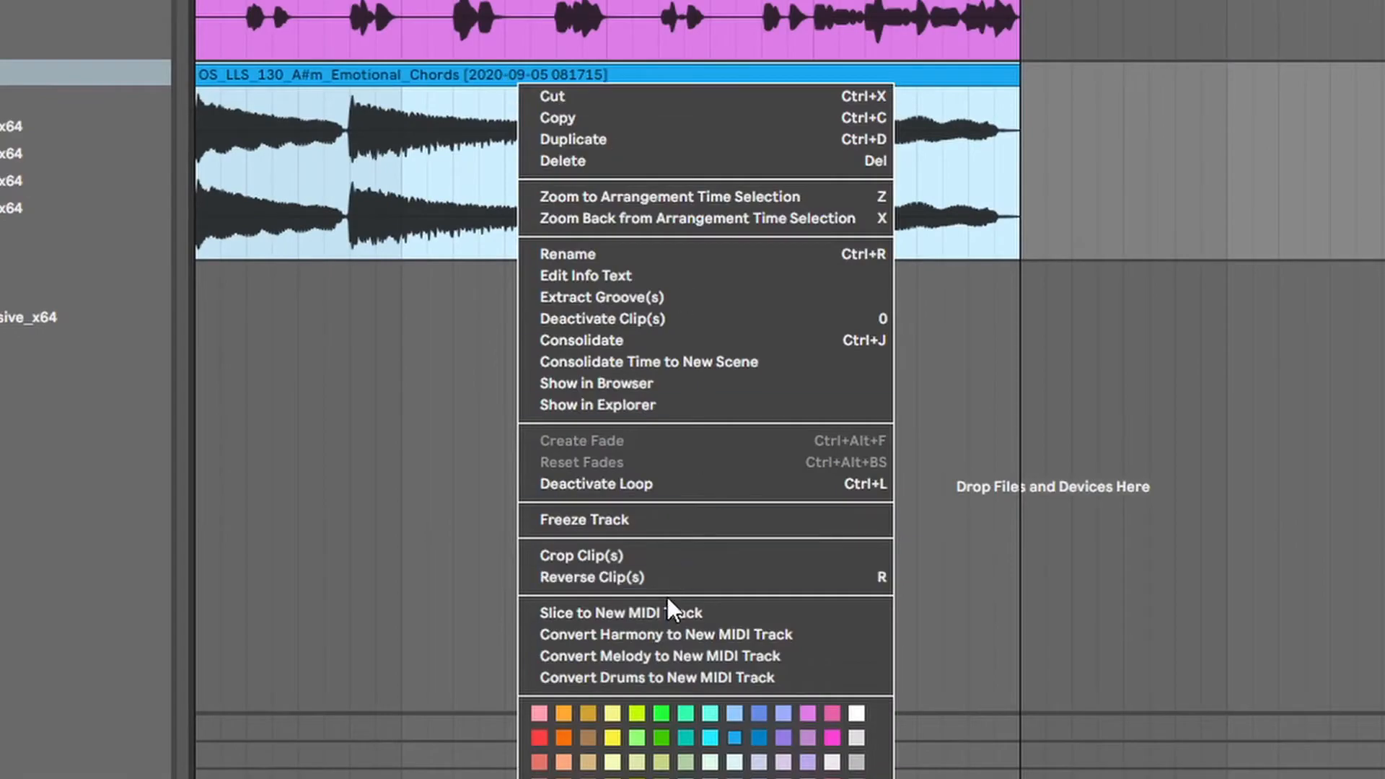
{"action": "left_click", "coordinate": [661, 637]}
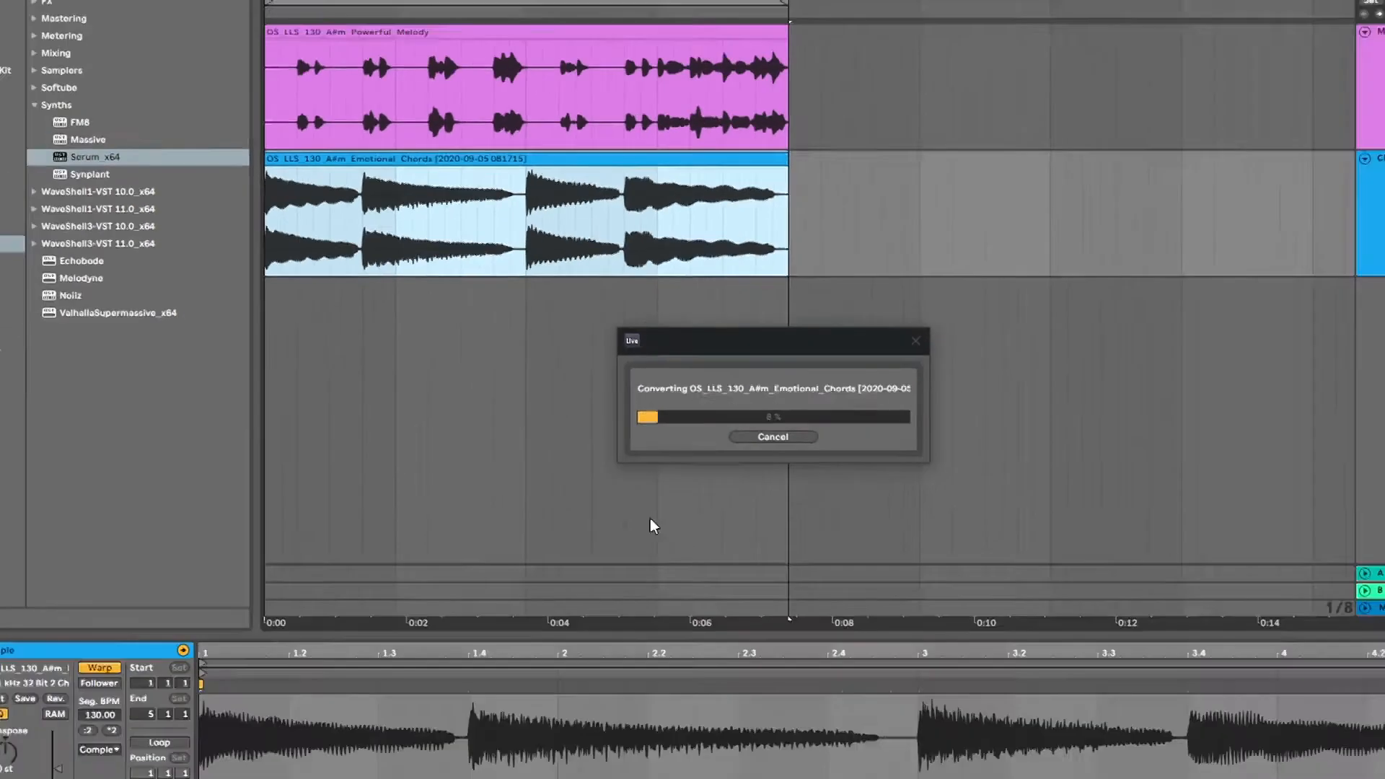